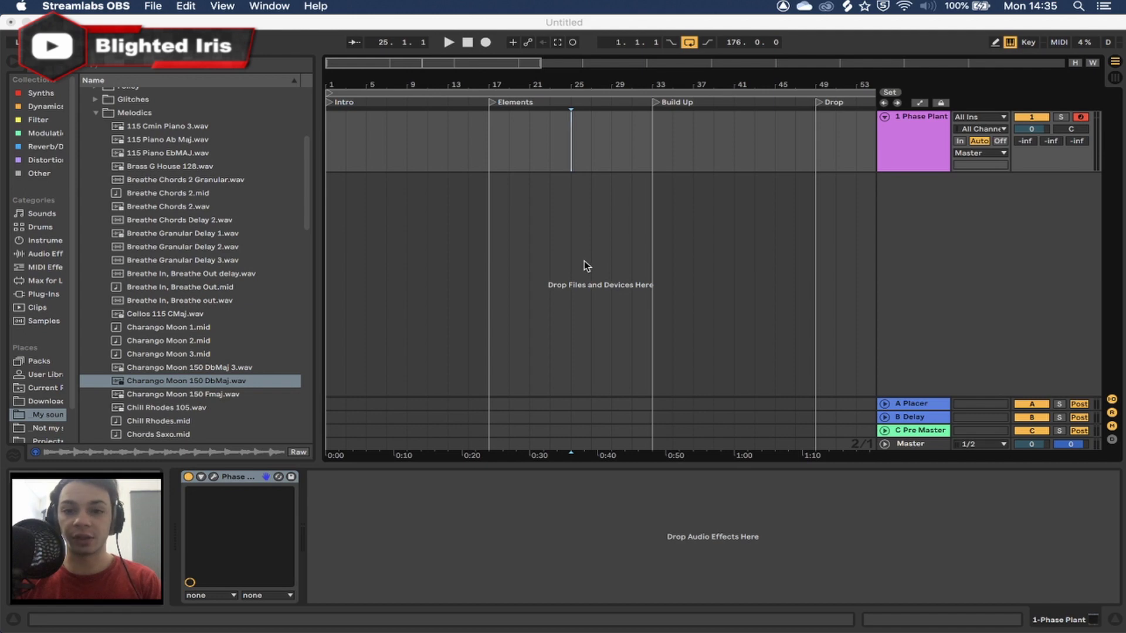
Step: Bring Ableton Live forward with the Phase Plant track's device showing
{"action": "left_click", "coordinate": [213, 477]}
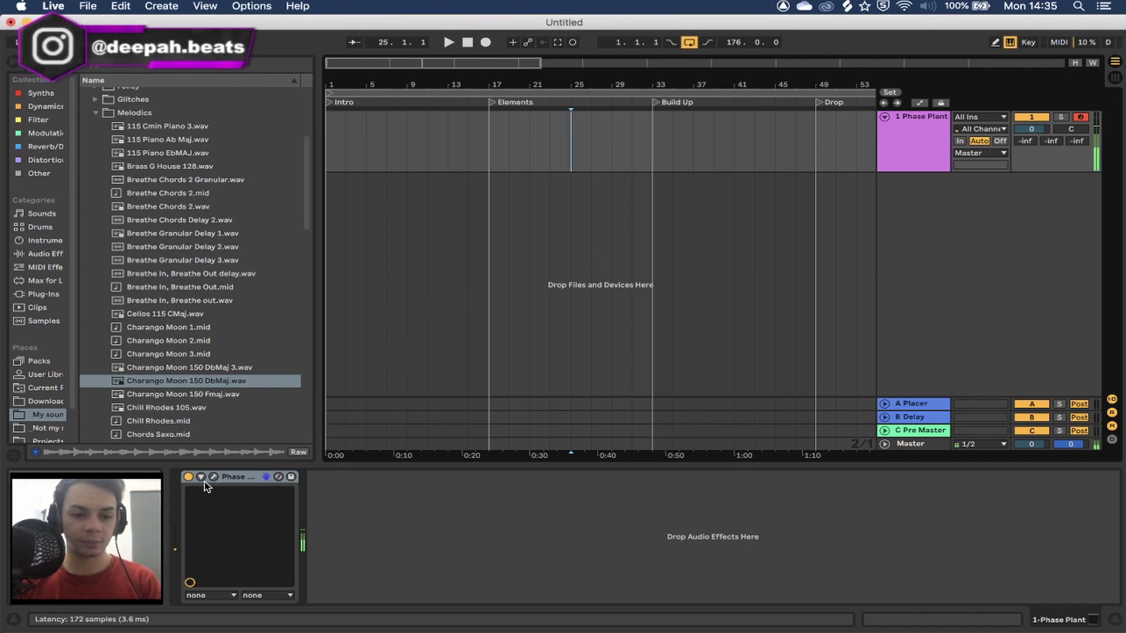
Step: Open the Phase Plant editor and load the Cuba Pluck sample into its sampler
{"action": "left_click", "coordinate": [213, 476]}
{"action": "left_click_drag", "start_coordinate": [354, 49], "coordinate": [428, 22]}
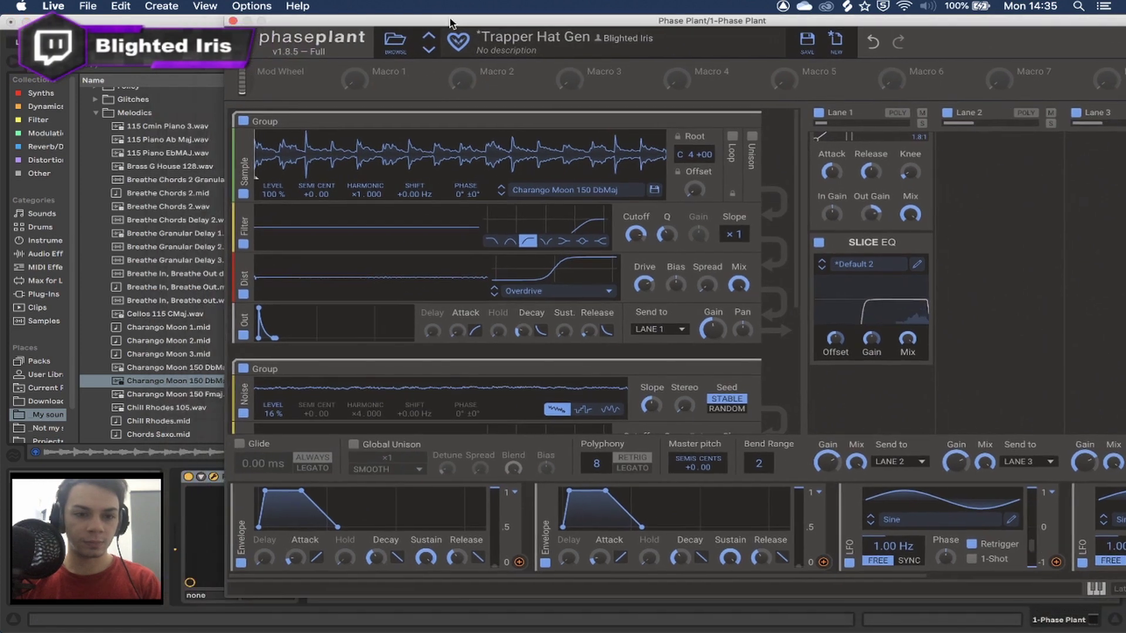
{"action": "scroll", "coordinate": [159, 417], "scroll_direction": "down", "scroll_amount": 5}
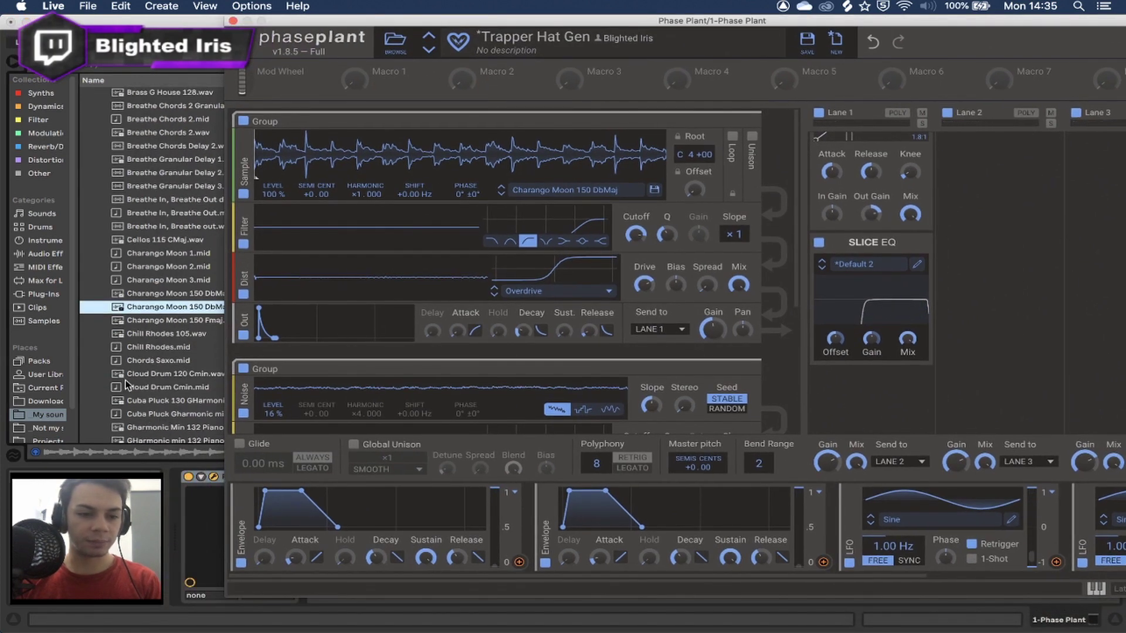
{"action": "left_click", "coordinate": [154, 399]}
{"action": "mouse_move", "coordinate": [153, 400]}
{"action": "left_mouse_down"}
{"action": "mouse_move", "coordinate": [259, 176]}
{"action": "mouse_move", "coordinate": [389, 170]}
{"action": "left_mouse_up"}
Step: Collapse the Melodics folder and select Glitch 1.wav in the Glitches folder
{"action": "scroll", "coordinate": [159, 292], "scroll_direction": "up", "scroll_amount": 4}
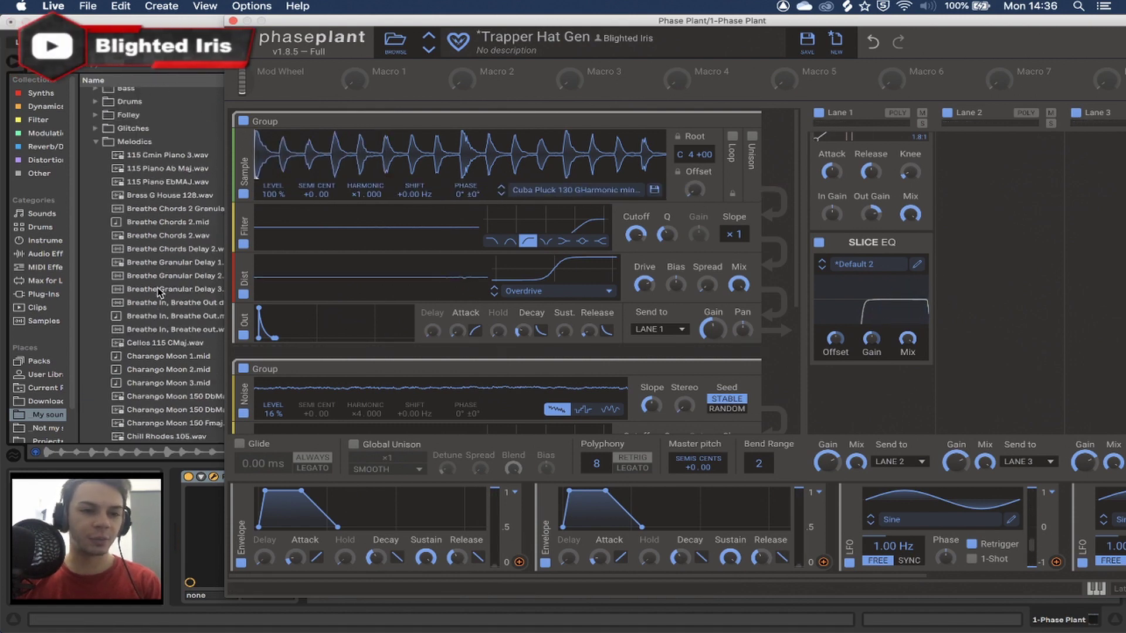
{"action": "scroll", "coordinate": [160, 292], "scroll_direction": "up", "scroll_amount": 2}
{"action": "left_click", "coordinate": [95, 183]}
{"action": "left_click", "coordinate": [95, 267]}
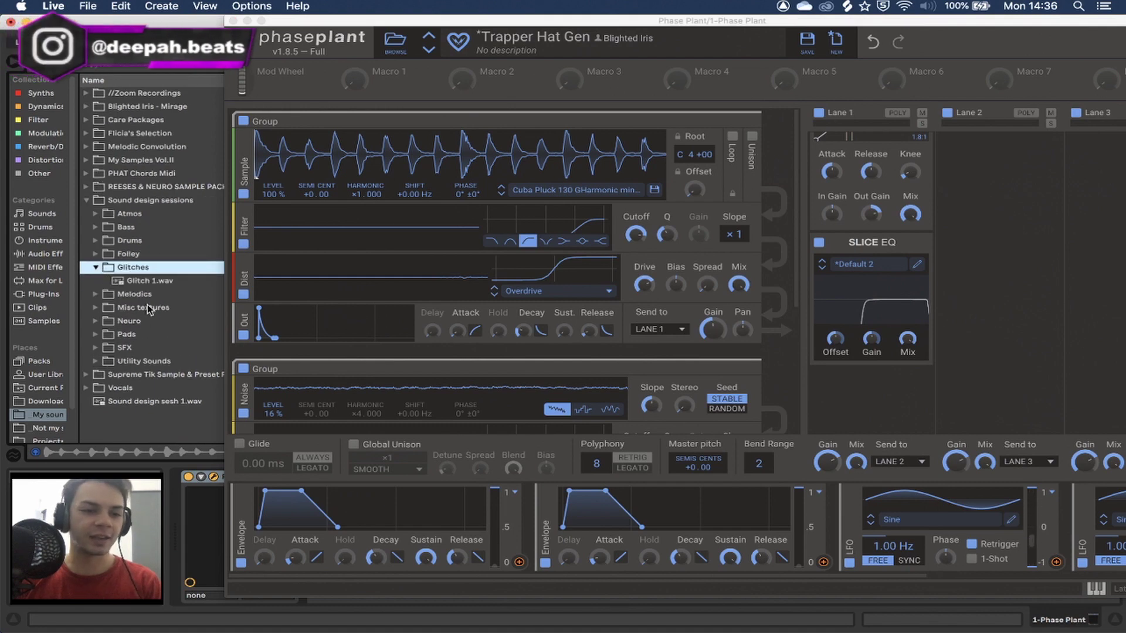
{"action": "left_click", "coordinate": [146, 282]}
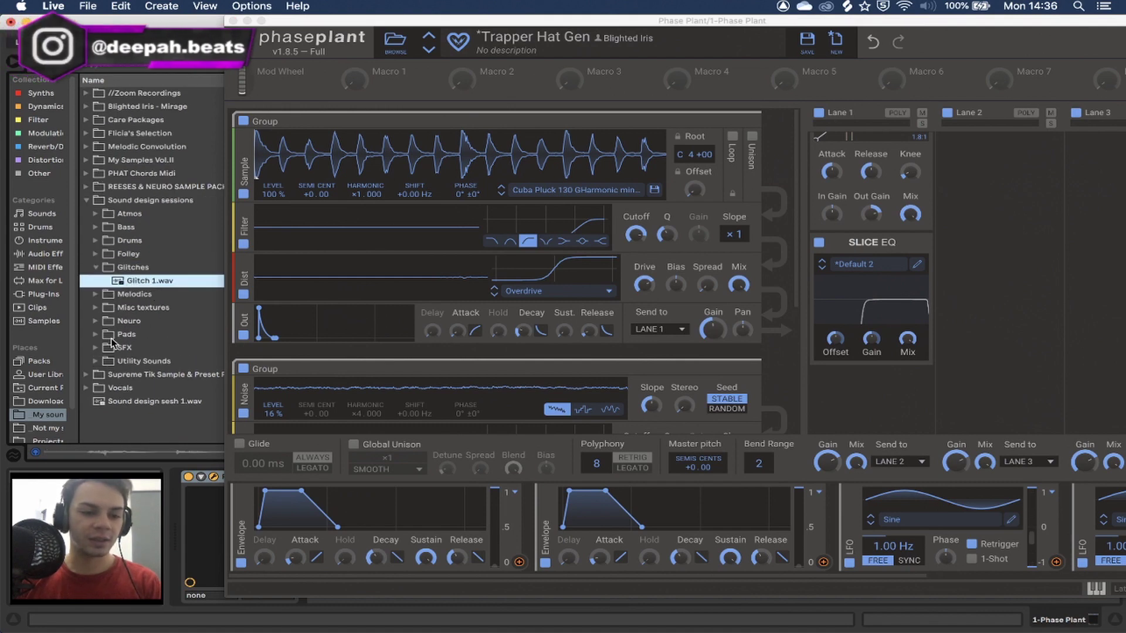
Step: Load Transient 2.wav from Utility Sounds into the sampler, then bring in Reesw Growl
{"action": "left_click", "coordinate": [96, 321]}
{"action": "left_click", "coordinate": [96, 294]}
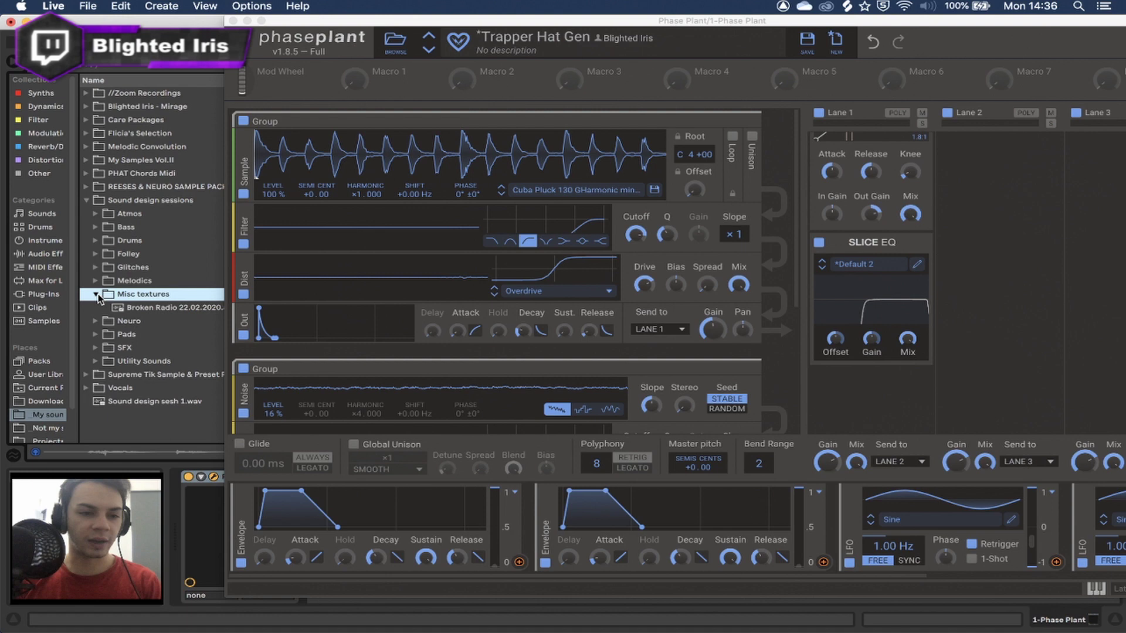
{"action": "left_click", "coordinate": [101, 364]}
{"action": "key", "text": "Down"}
{"action": "key", "text": "Down"}
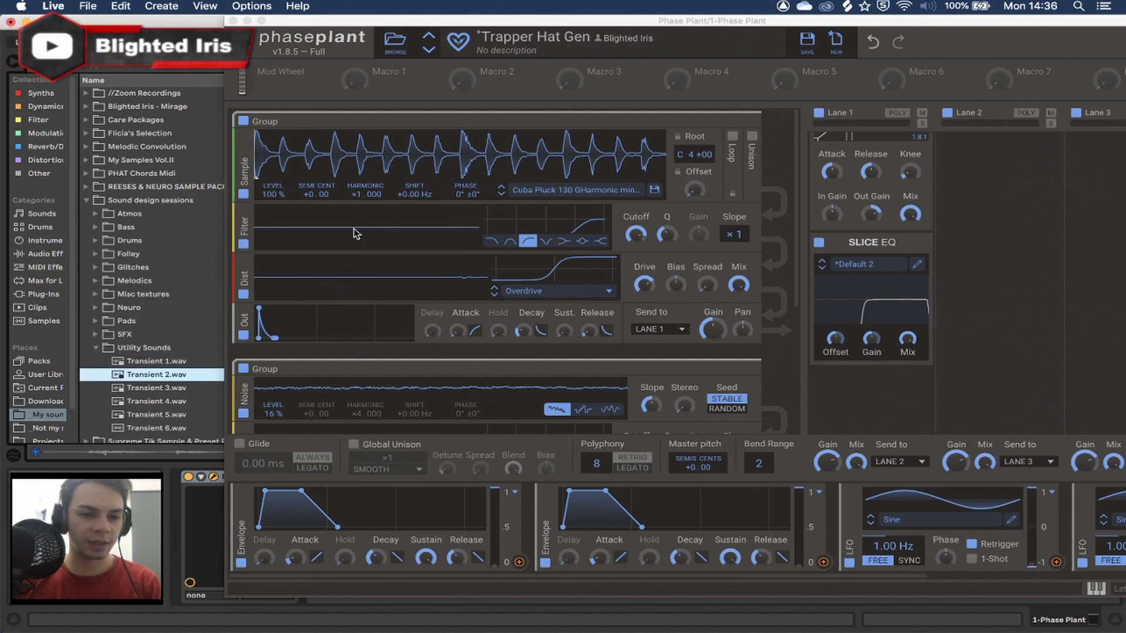
{"action": "left_click_drag", "start_coordinate": [353, 233], "coordinate": [354, 171]}
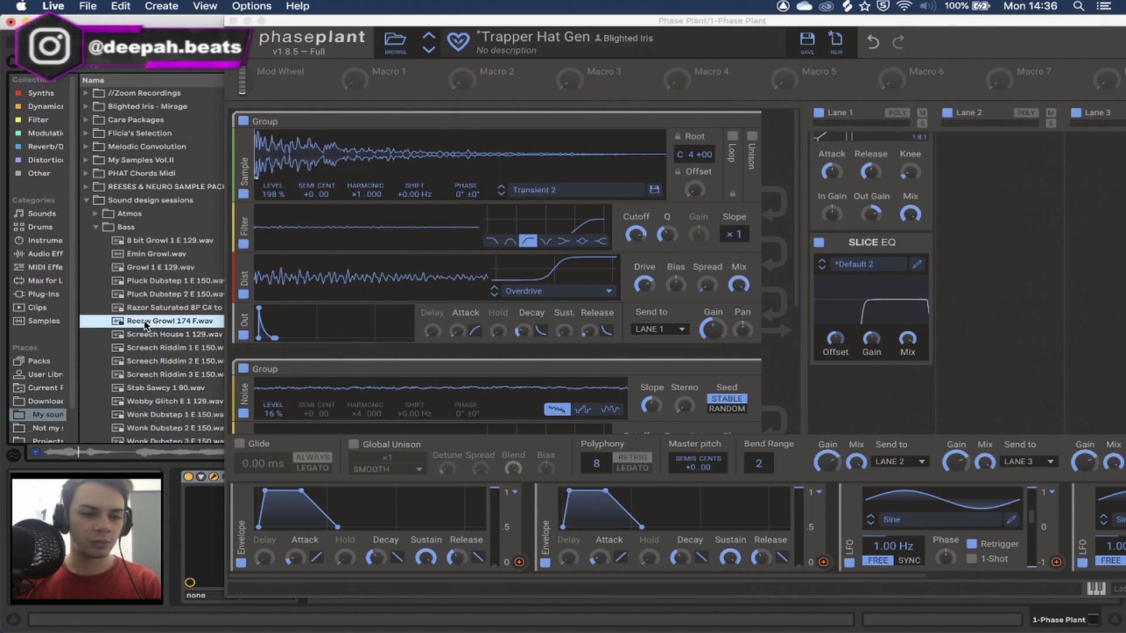
{"action": "mouse_move", "coordinate": [143, 323]}
{"action": "left_mouse_down"}
{"action": "mouse_move", "coordinate": [260, 278]}
{"action": "mouse_move", "coordinate": [394, 156]}
{"action": "mouse_move", "coordinate": [306, 186]}
{"action": "mouse_move", "coordinate": [299, 177]}
{"action": "mouse_move", "coordinate": [591, 160]}
{"action": "left_mouse_up"}
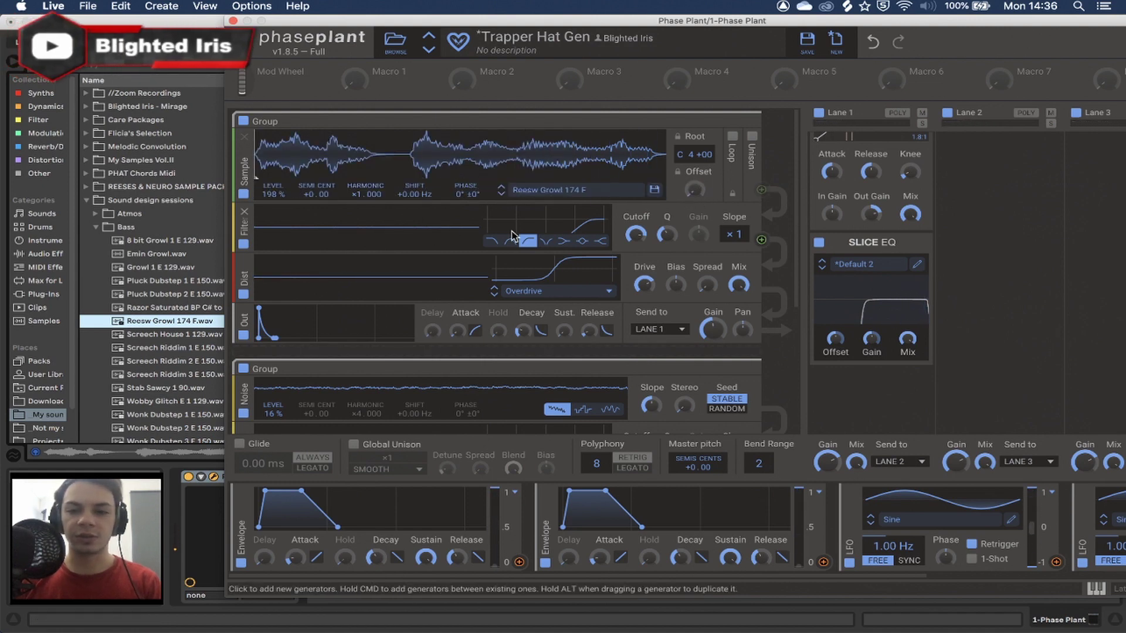
Step: Scroll through Phase Plant to inspect the Reesw Growl 174 F layer, filter and Overdrive
{"action": "scroll", "coordinate": [514, 234], "scroll_direction": "down", "scroll_amount": 4}
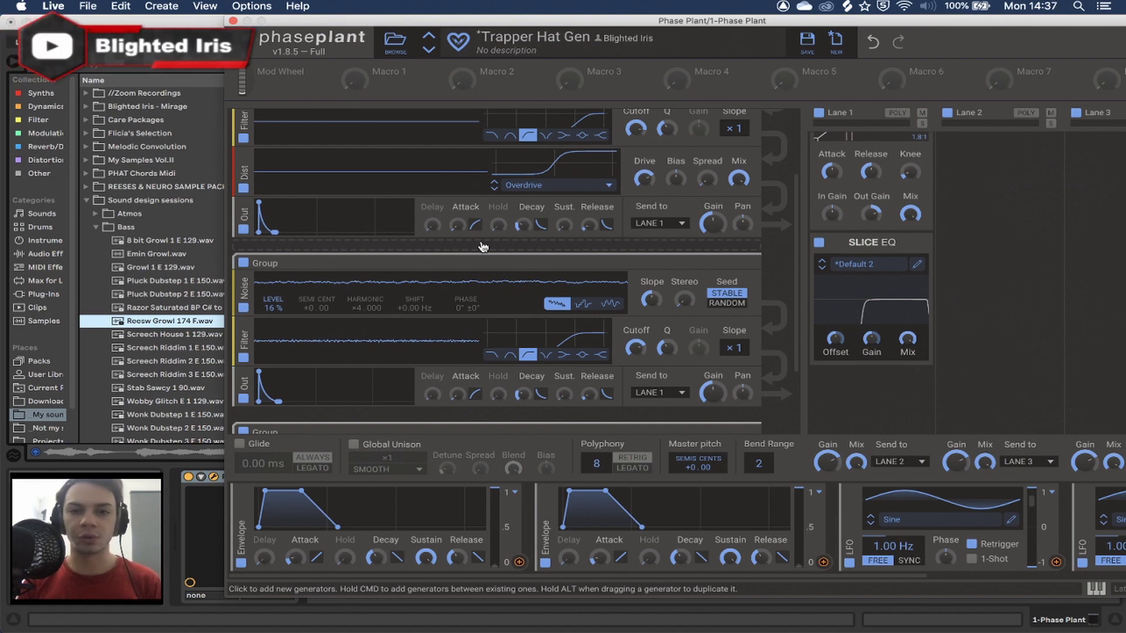
{"action": "scroll", "coordinate": [483, 246], "scroll_direction": "up", "scroll_amount": 4}
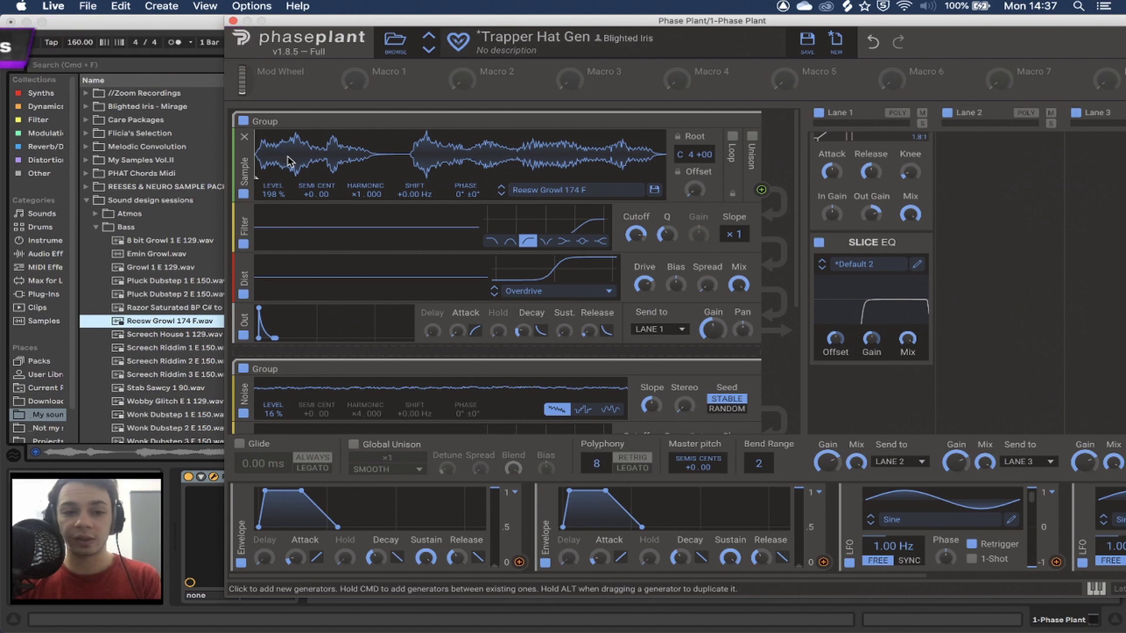
{"action": "scroll", "coordinate": [303, 161], "scroll_direction": "down", "scroll_amount": 1}
{"action": "scroll", "coordinate": [303, 161], "scroll_direction": "down", "scroll_amount": 3}
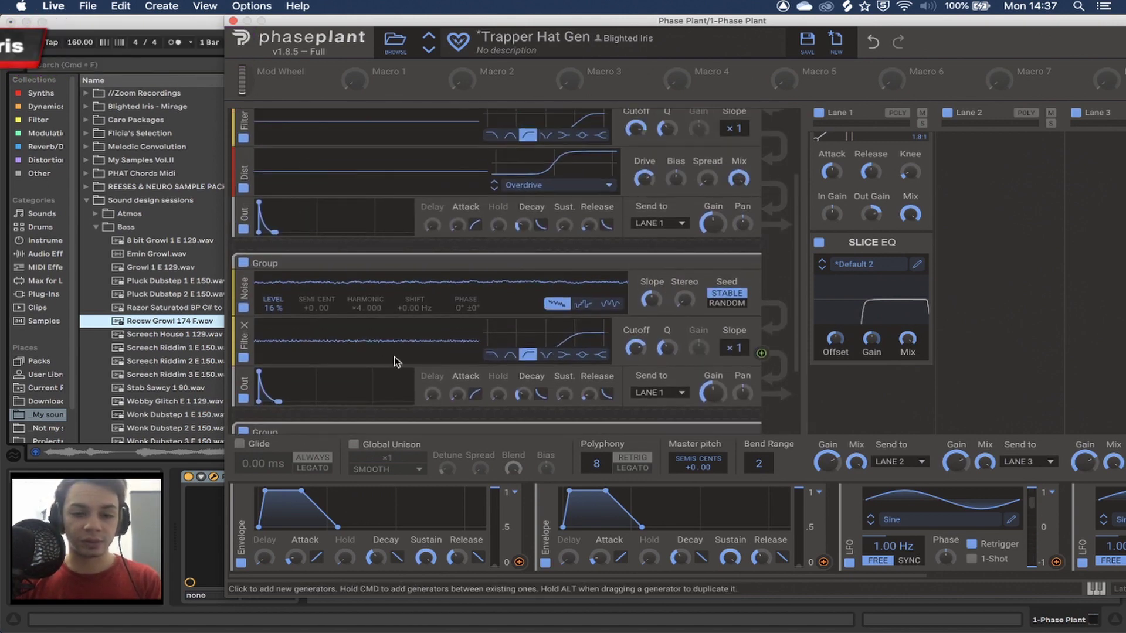
{"action": "scroll", "coordinate": [403, 315], "scroll_direction": "up", "scroll_amount": 3}
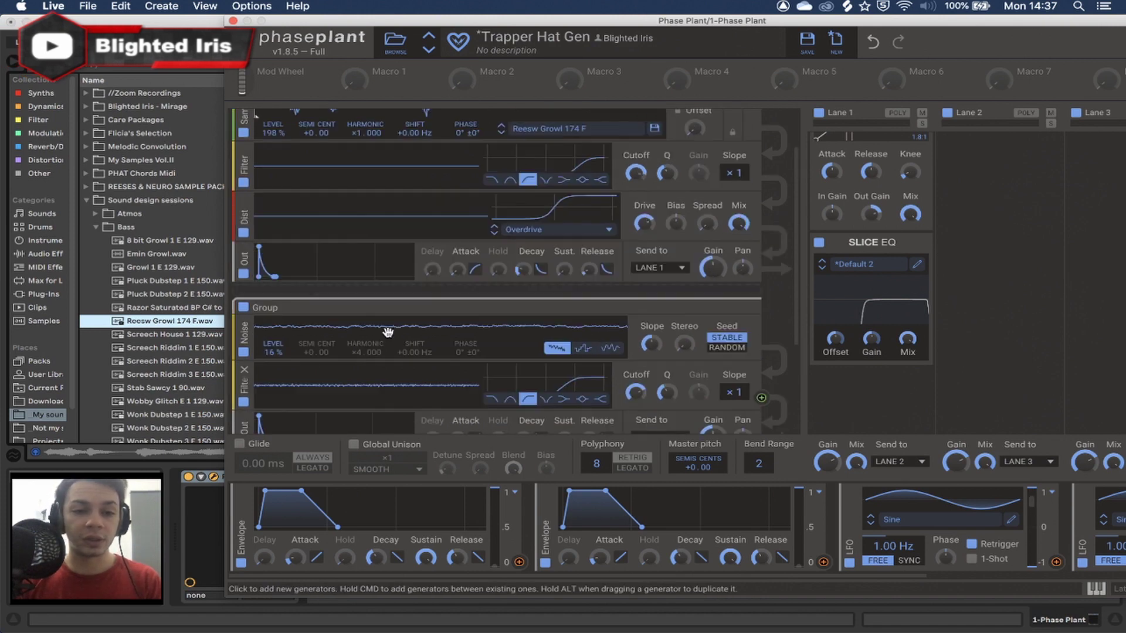
{"action": "scroll", "coordinate": [276, 263], "scroll_direction": "up", "scroll_amount": 2}
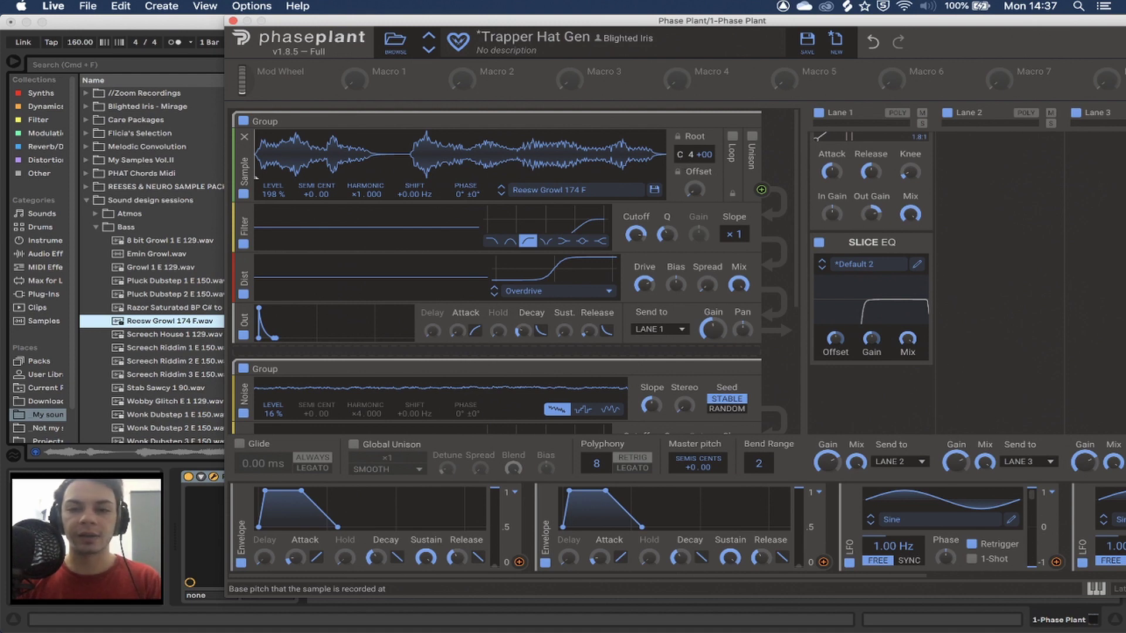
Step: Try other root notes and sample starts, reset root to C 4, and adjust filter cutoff
{"action": "left_click_drag", "start_coordinate": [687, 155], "coordinate": [692, 192]}
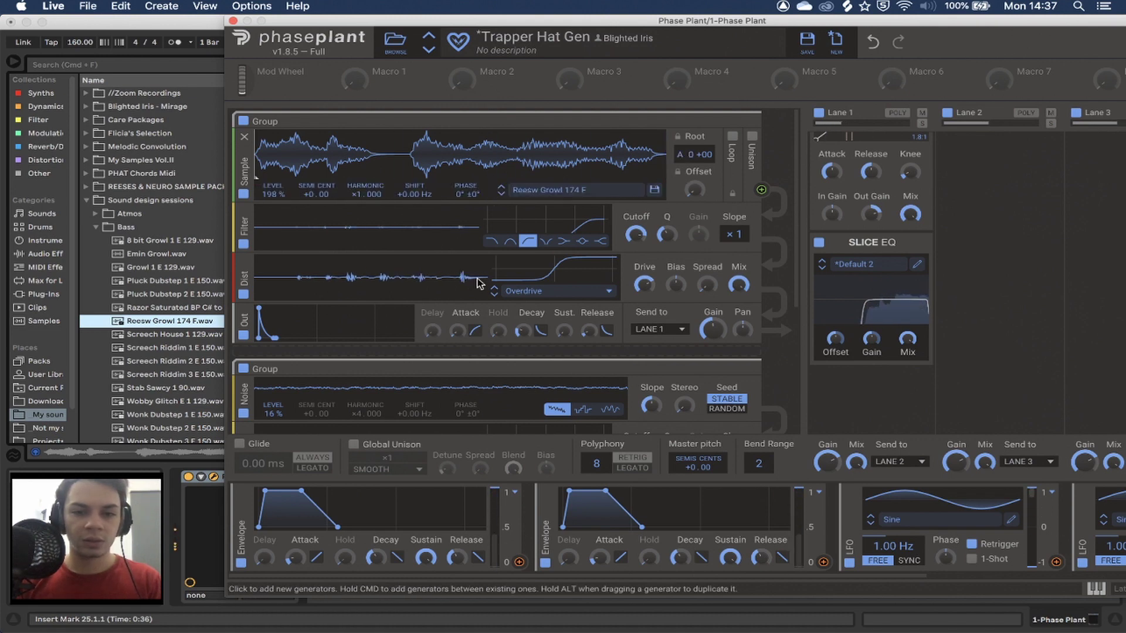
{"action": "left_click_drag", "start_coordinate": [258, 174], "coordinate": [524, 166]}
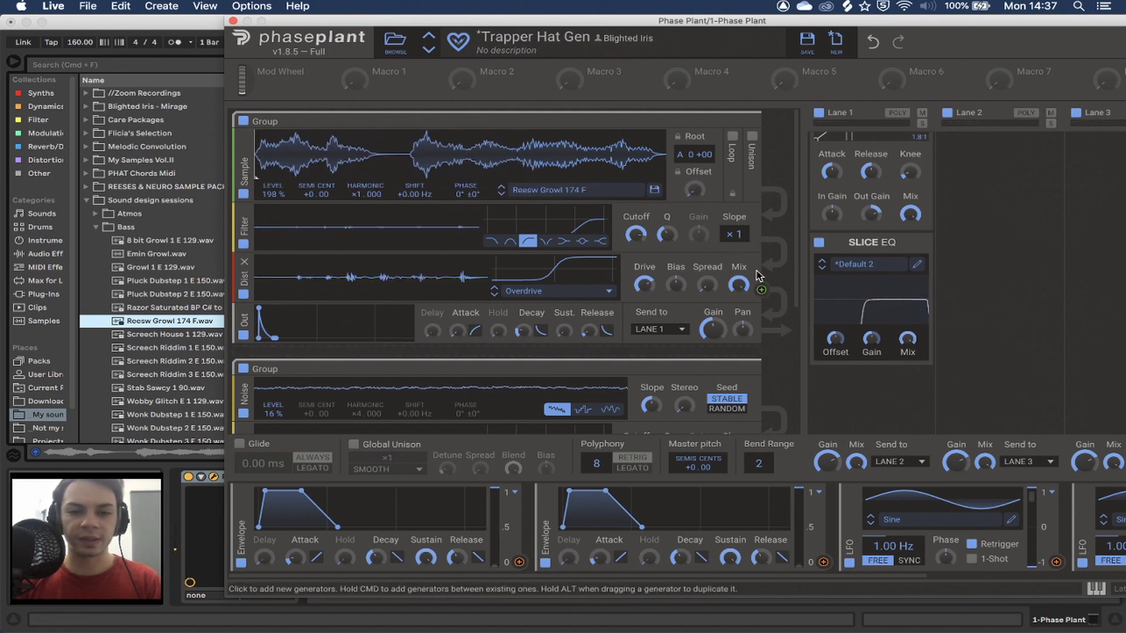
{"action": "left_click_drag", "start_coordinate": [686, 156], "coordinate": [686, 96]}
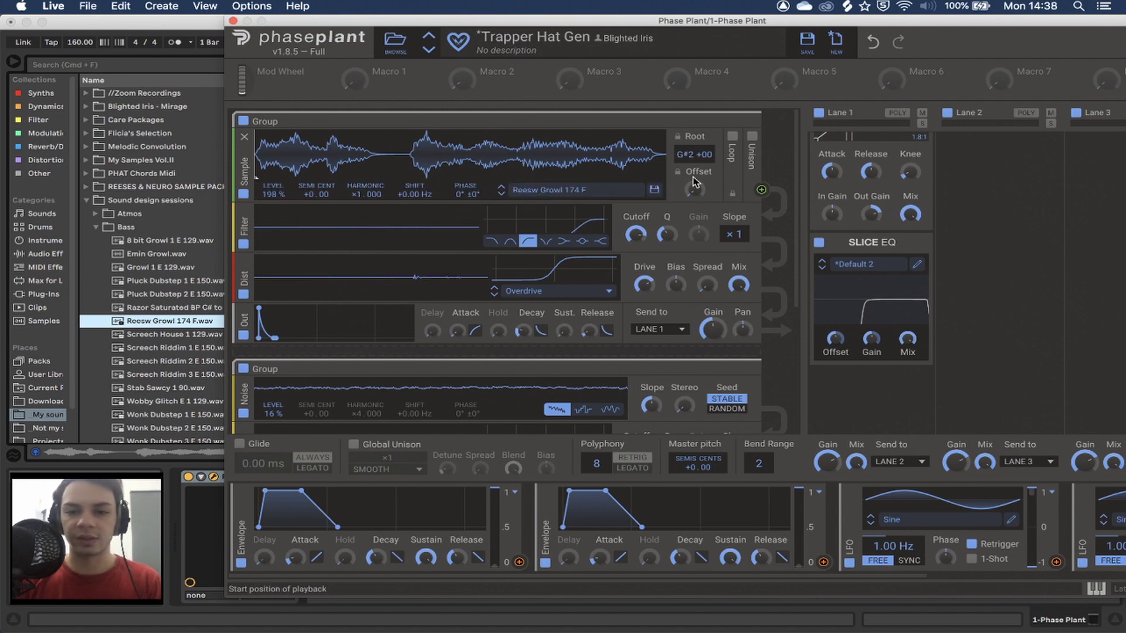
{"action": "double_click", "coordinate": [687, 155]}
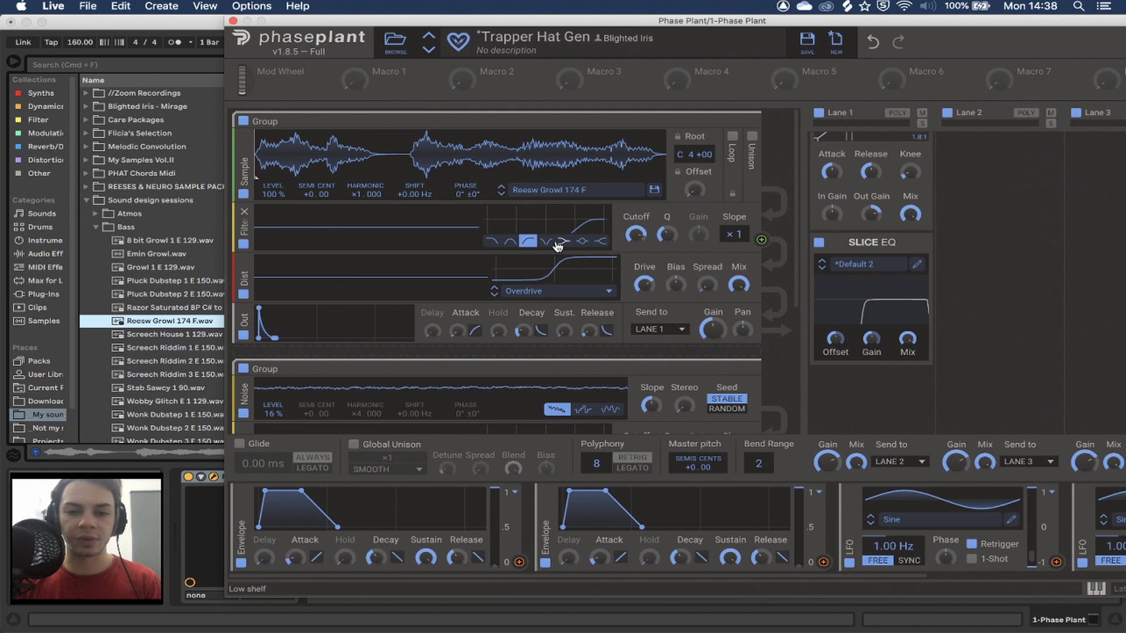
{"action": "left_click_drag", "start_coordinate": [636, 234], "coordinate": [636, 235]}
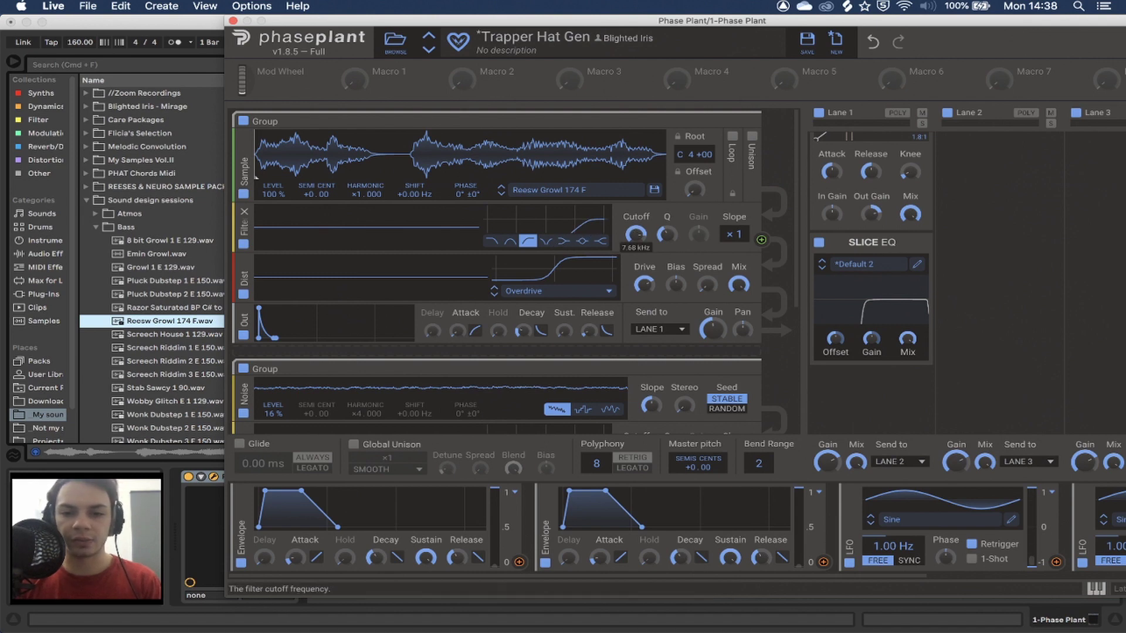
{"action": "scroll", "coordinate": [635, 232], "scroll_direction": "down", "scroll_amount": 3}
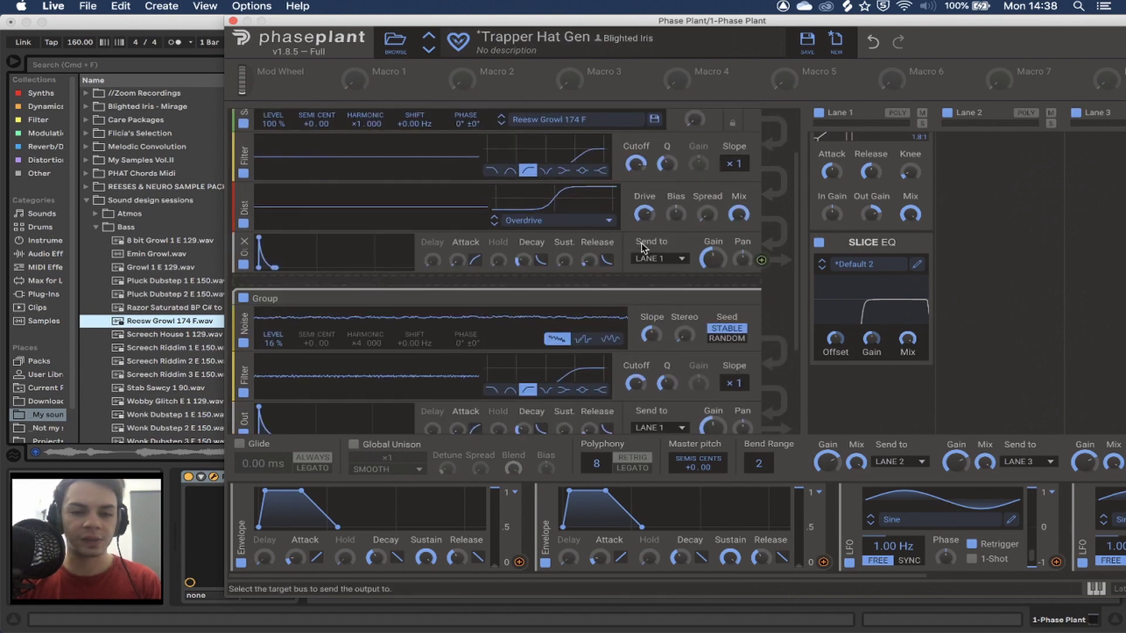
{"action": "scroll", "coordinate": [664, 243], "scroll_direction": "down", "scroll_amount": 2}
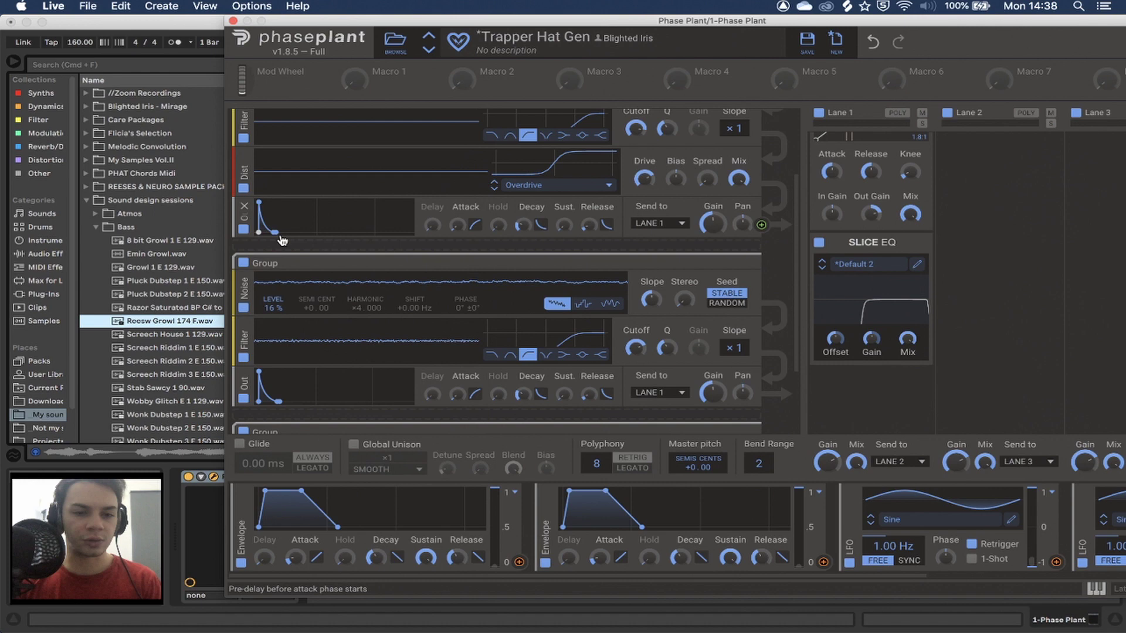
{"action": "scroll", "coordinate": [542, 357], "scroll_direction": "down", "scroll_amount": 4}
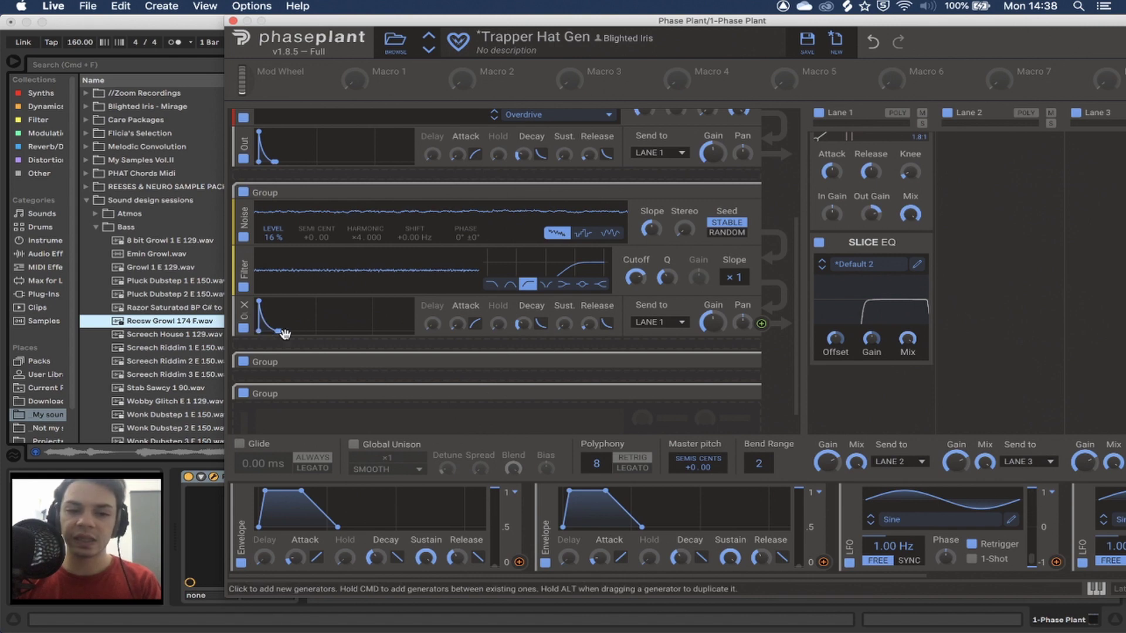
{"action": "scroll", "coordinate": [666, 344], "scroll_direction": "up", "scroll_amount": 3}
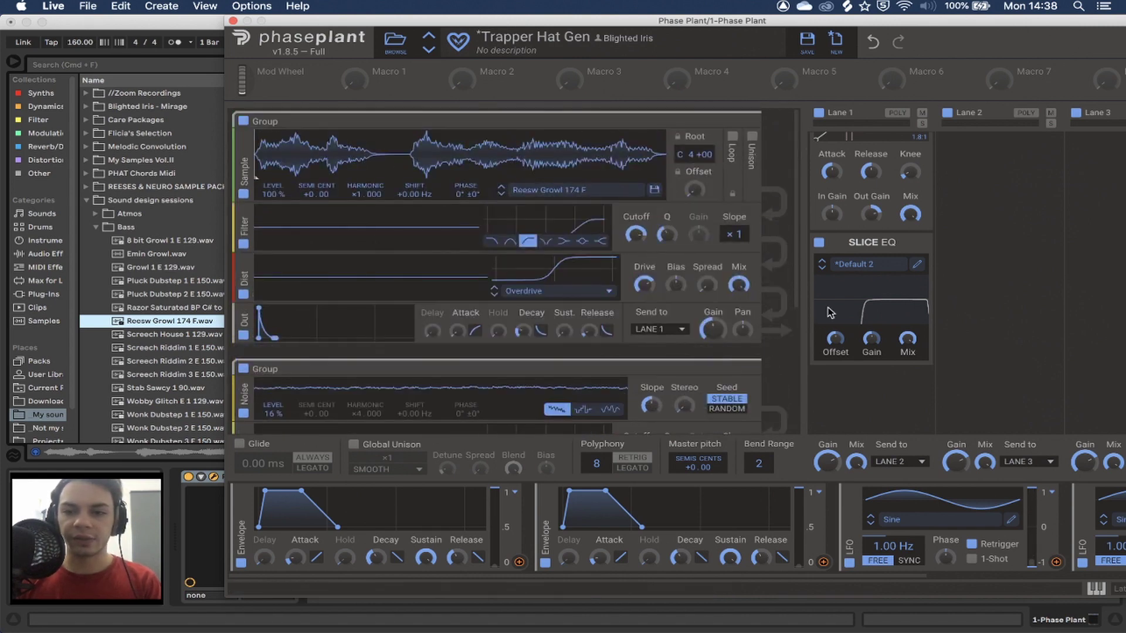
Step: Bypass Lane 1's Slice EQ after viewing its editor, and move the sample start to 21%
{"action": "scroll", "coordinate": [830, 312], "scroll_direction": "up", "scroll_amount": 2}
{"action": "scroll", "coordinate": [830, 312], "scroll_direction": "down", "scroll_amount": 5}
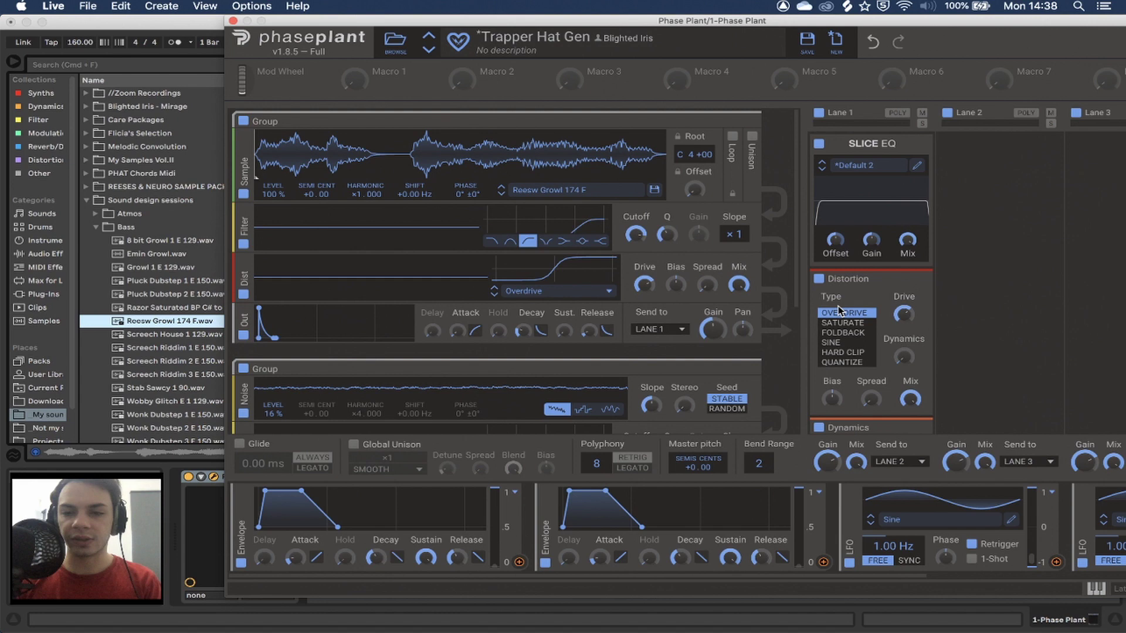
{"action": "left_click", "coordinate": [916, 165]}
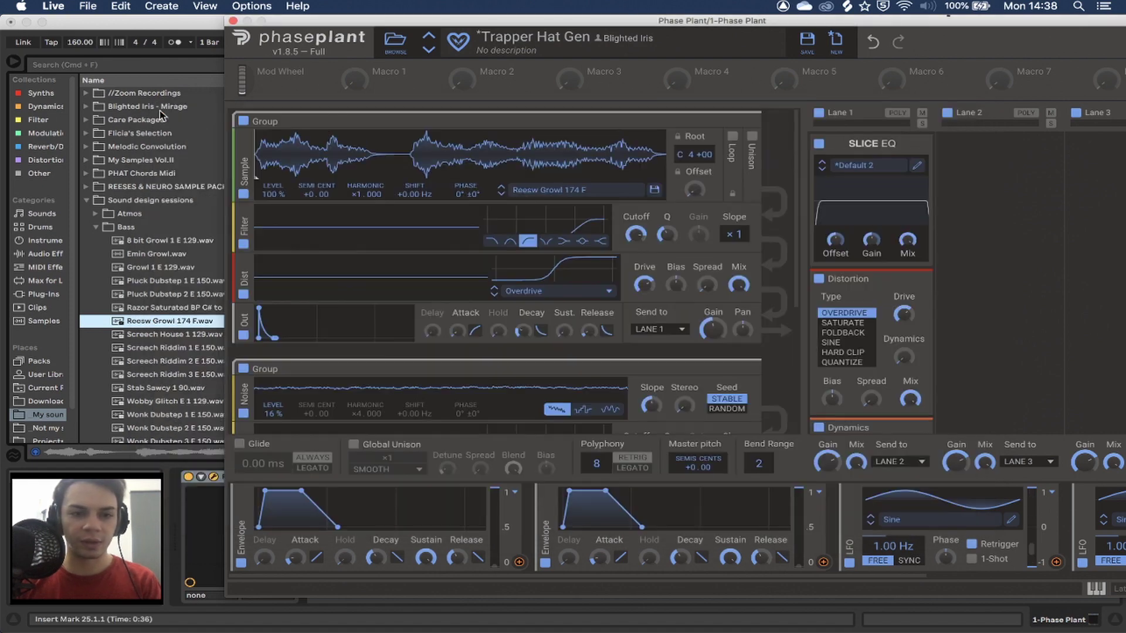
{"action": "left_click", "coordinate": [165, 111]}
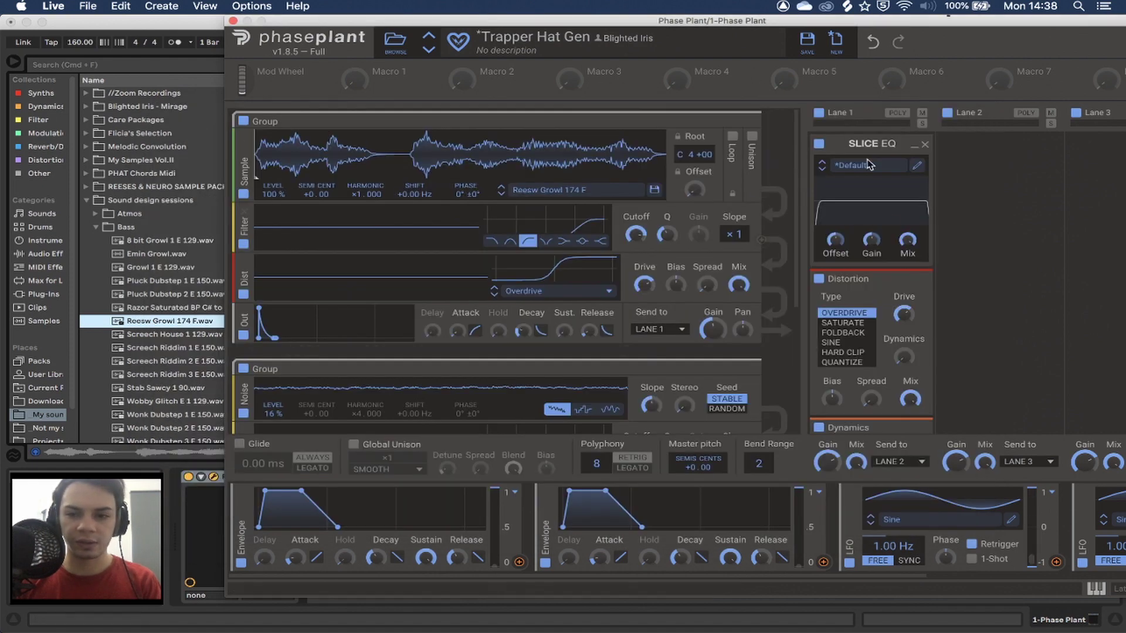
{"action": "left_click", "coordinate": [819, 144]}
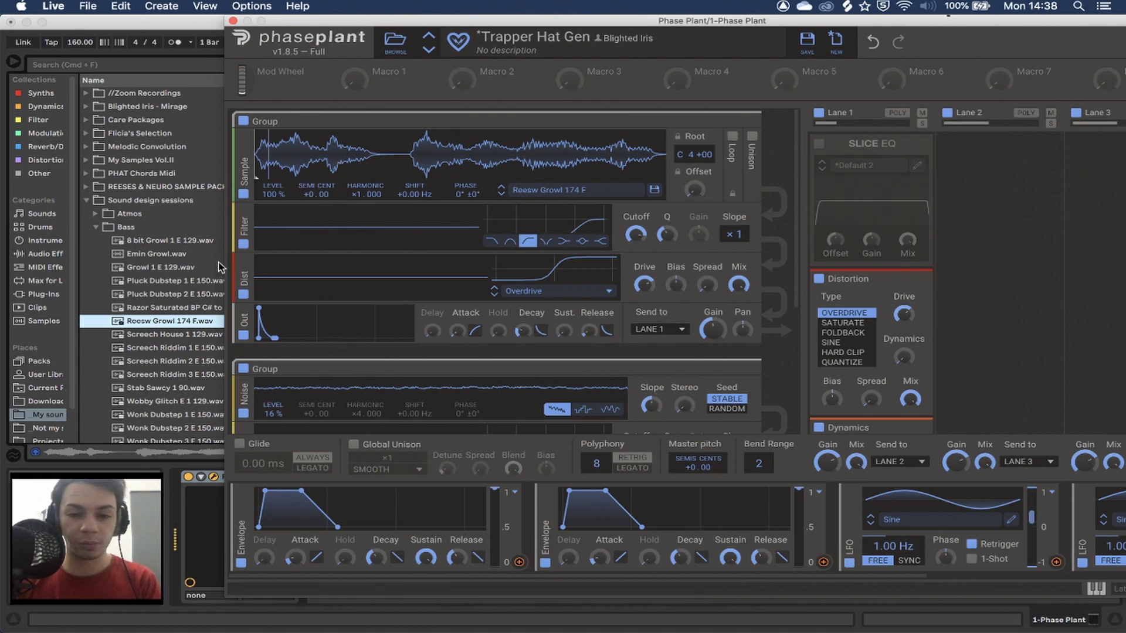
{"action": "mouse_move", "coordinate": [258, 176]}
{"action": "left_mouse_down"}
{"action": "mouse_move", "coordinate": [626, 175]}
{"action": "mouse_move", "coordinate": [317, 172]}
{"action": "left_mouse_up"}
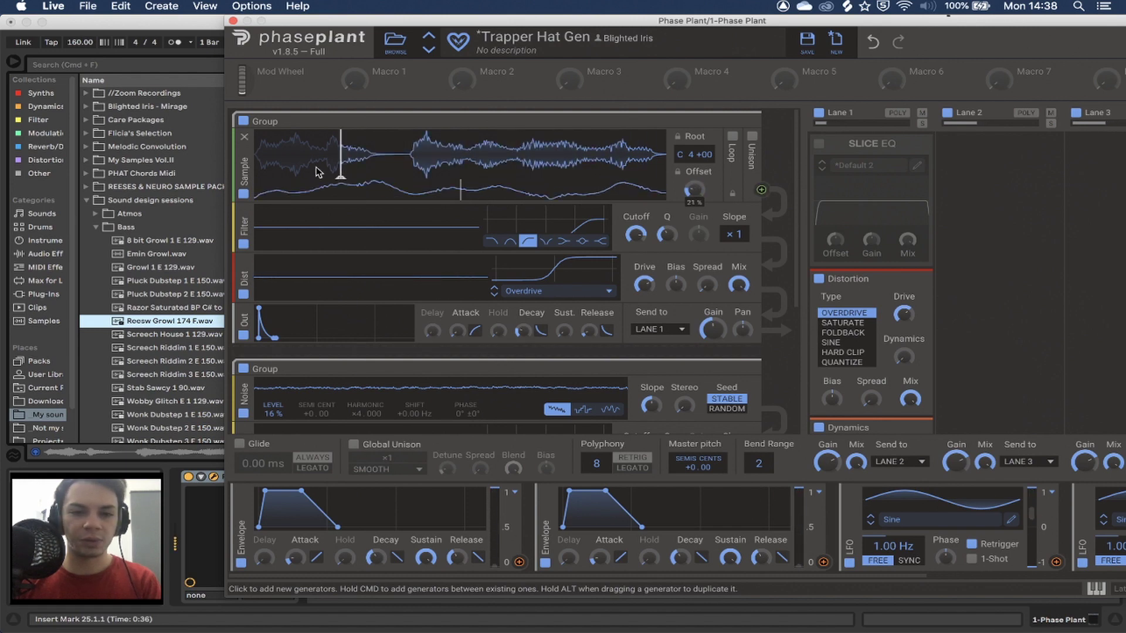
{"action": "left_click", "coordinate": [156, 350]}
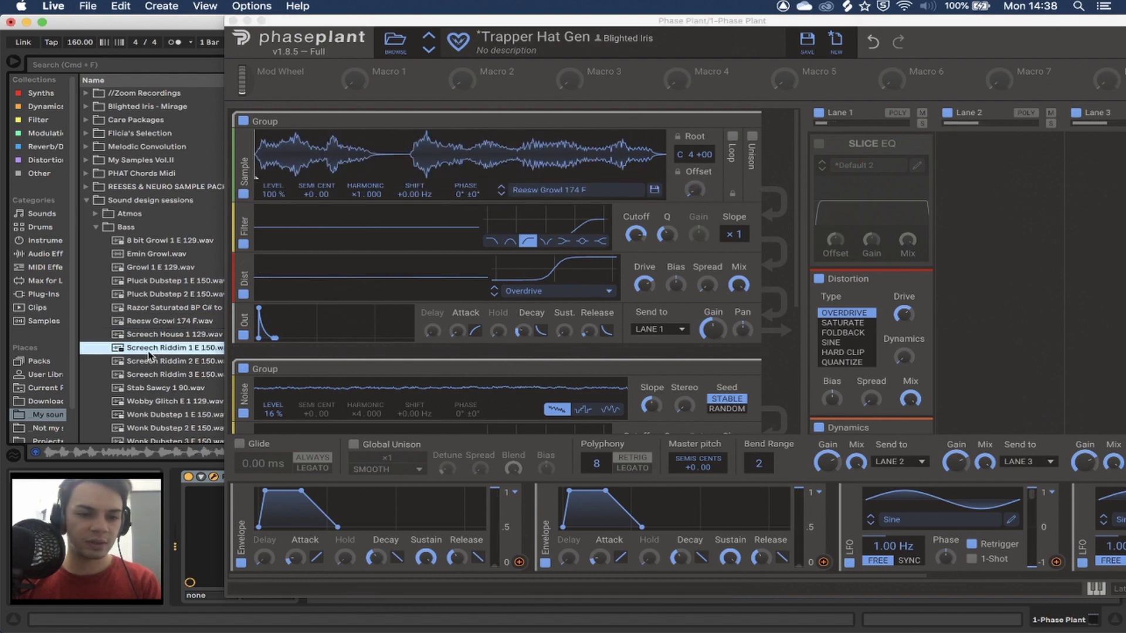
{"action": "mouse_move", "coordinate": [135, 350]}
{"action": "left_mouse_down"}
{"action": "mouse_move", "coordinate": [415, 176]}
{"action": "mouse_move", "coordinate": [360, 167]}
{"action": "left_mouse_up"}
{"action": "left_click", "coordinate": [354, 172]}
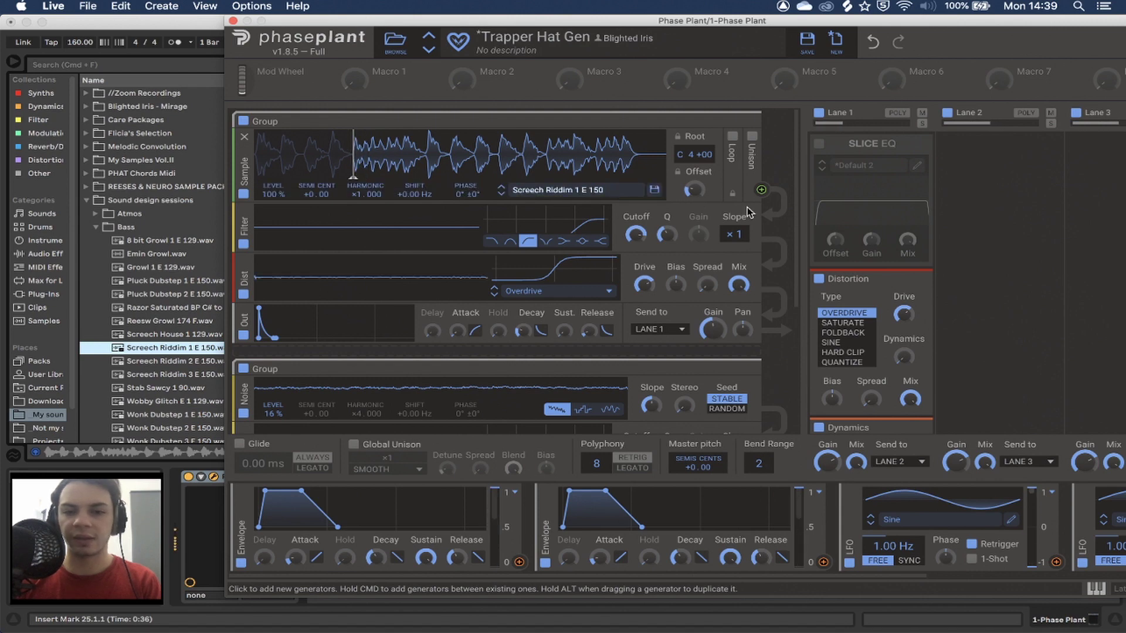
{"action": "left_click", "coordinate": [819, 144]}
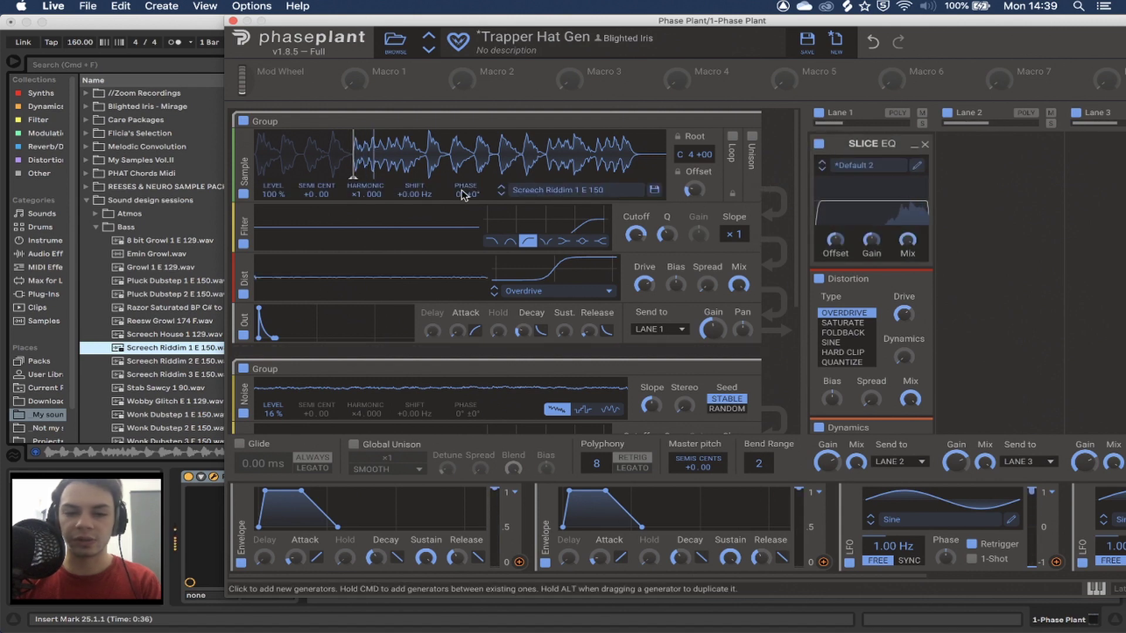
{"action": "left_click_drag", "start_coordinate": [351, 177], "coordinate": [213, 174]}
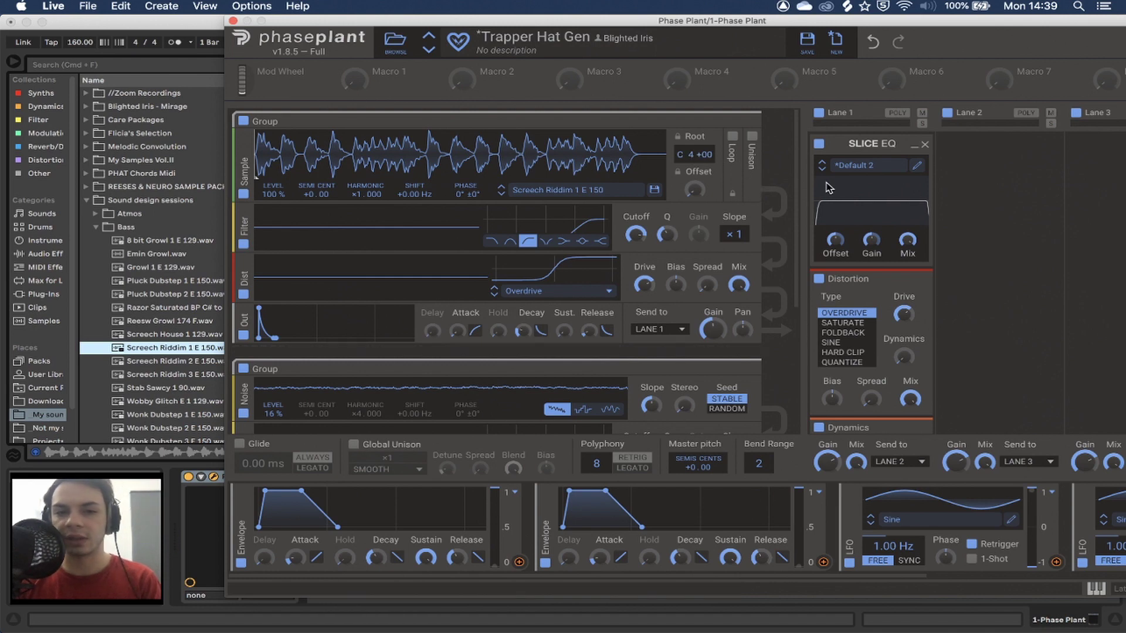
{"action": "scroll", "coordinate": [885, 272], "scroll_direction": "down", "scroll_amount": 5}
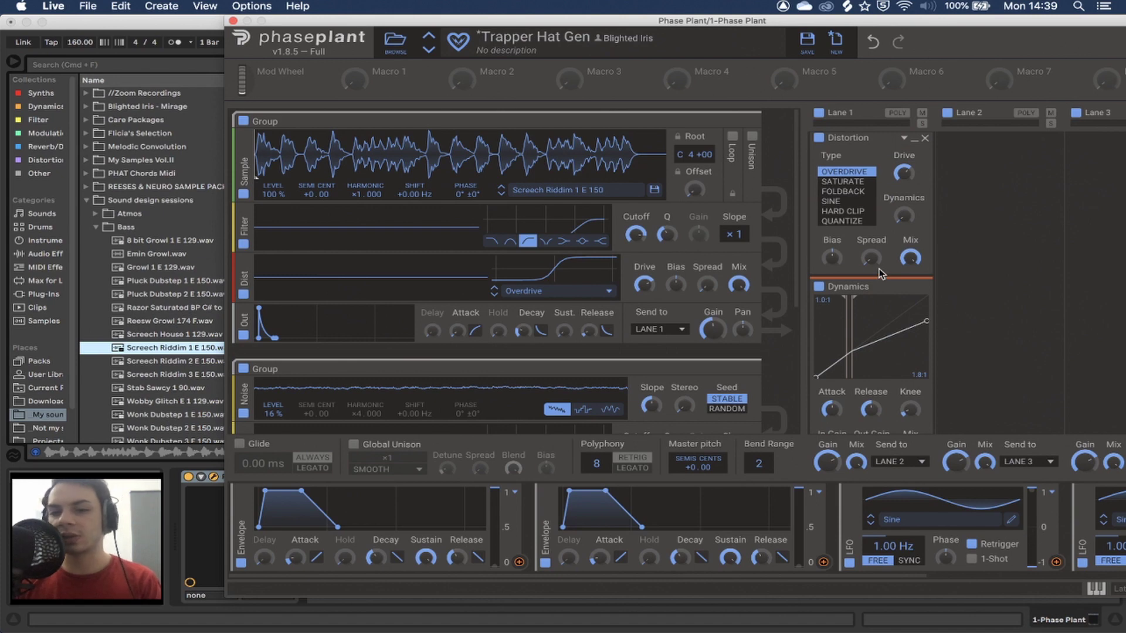
{"action": "scroll", "coordinate": [878, 268], "scroll_direction": "down", "scroll_amount": 5}
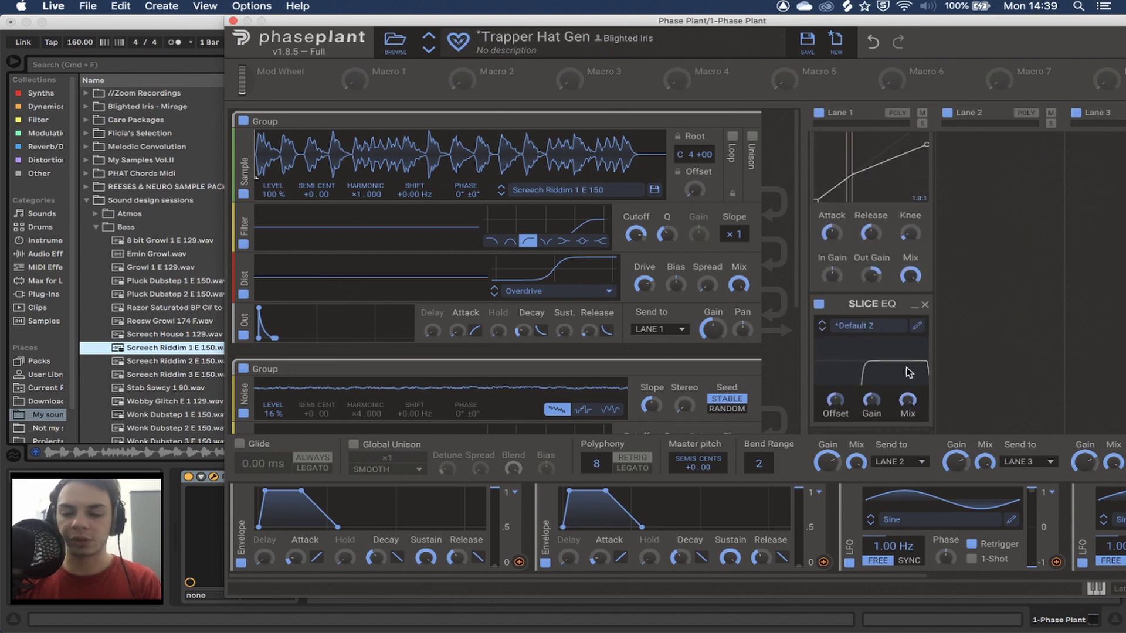
{"action": "scroll", "coordinate": [880, 365], "scroll_direction": "down", "scroll_amount": 2}
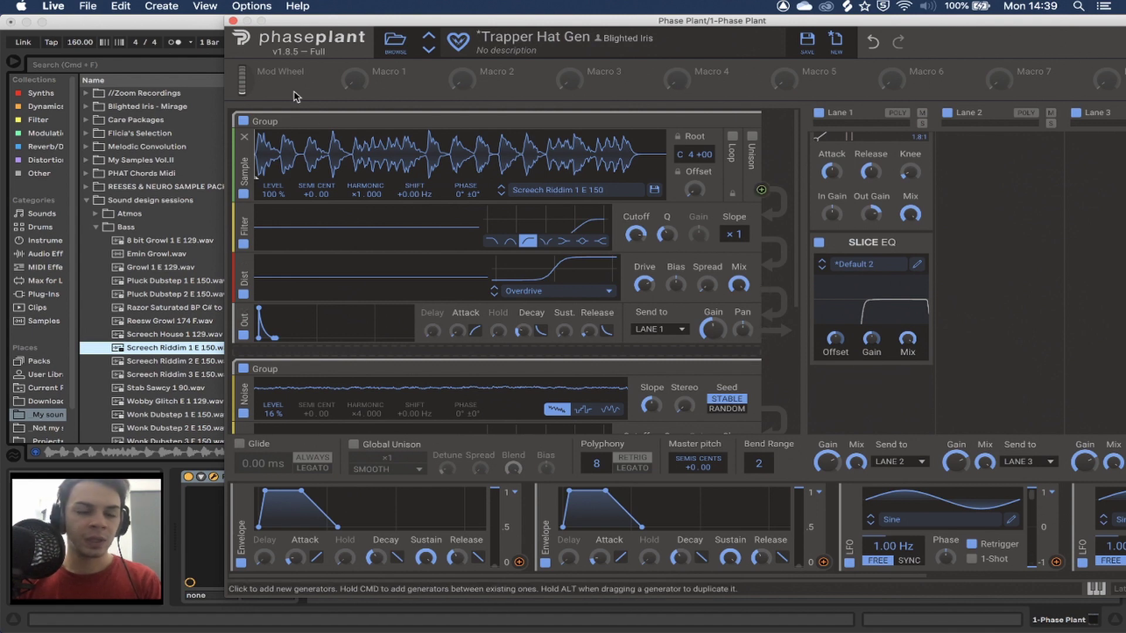
Step: Collapse the Bass and Sound design sessions browser folders and close the Phase Plant window
{"action": "left_click", "coordinate": [232, 23]}
{"action": "left_click", "coordinate": [95, 227]}
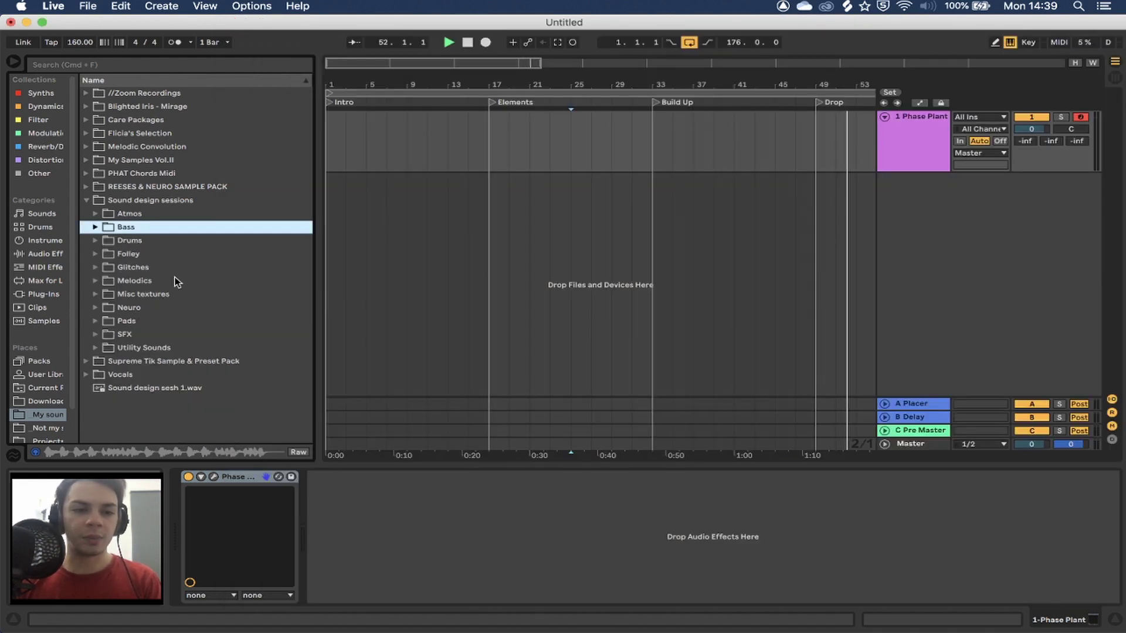
{"action": "left_click", "coordinate": [106, 198]}
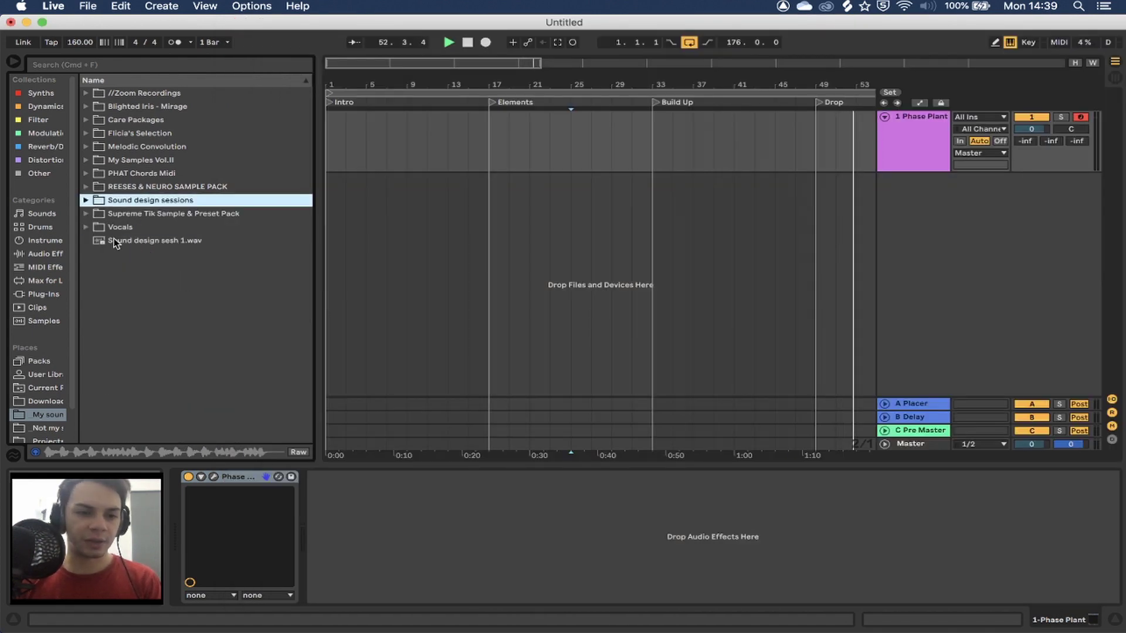
{"action": "left_click", "coordinate": [215, 477]}
{"action": "scroll", "coordinate": [420, 388], "scroll_direction": "down", "scroll_amount": 2}
{"action": "scroll", "coordinate": [849, 326], "scroll_direction": "up", "scroll_amount": 7}
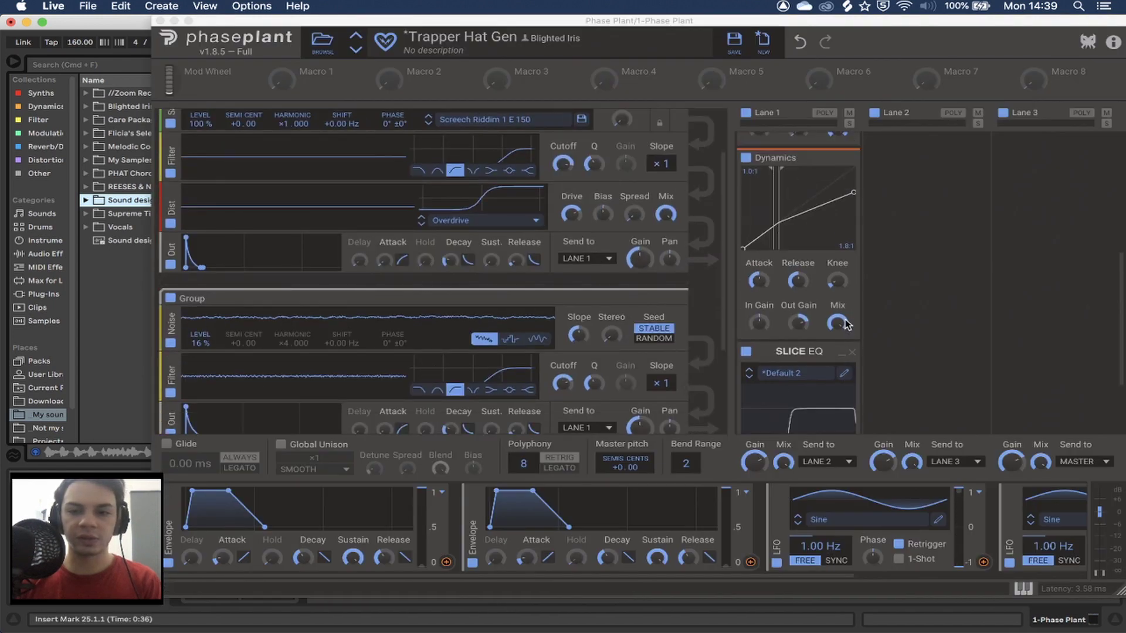
{"action": "left_click", "coordinate": [160, 21]}
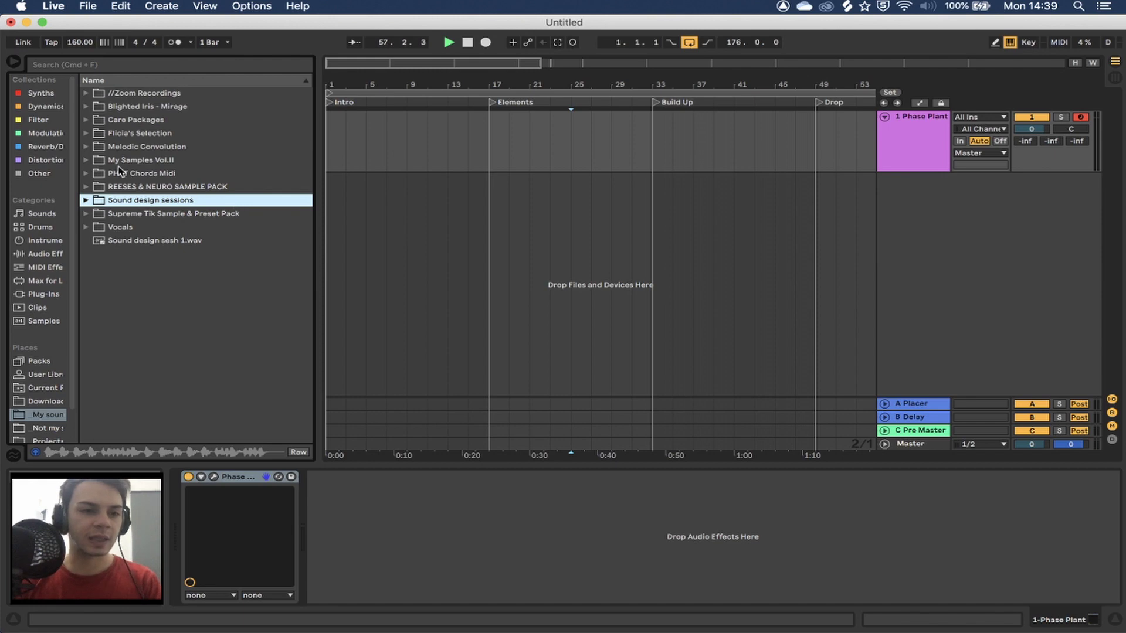
Step: Add a Vocoder with Noise carrier, formant 18.0 and Dry/Wet 25.5% after Phase Plant
{"action": "left_click", "coordinate": [43, 107]}
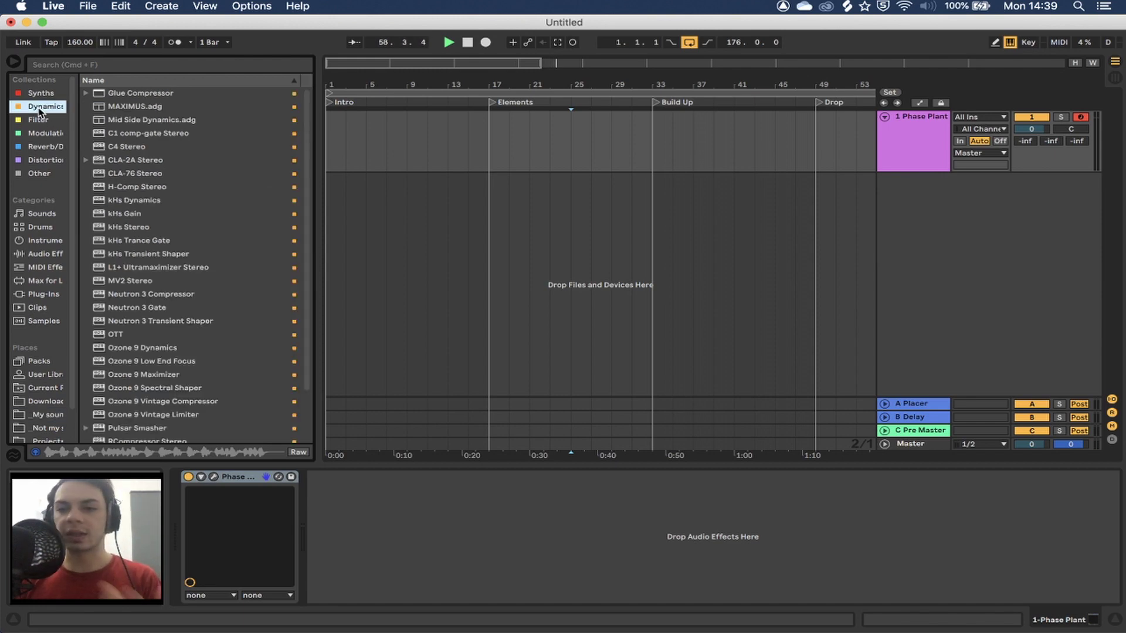
{"action": "left_click", "coordinate": [36, 172]}
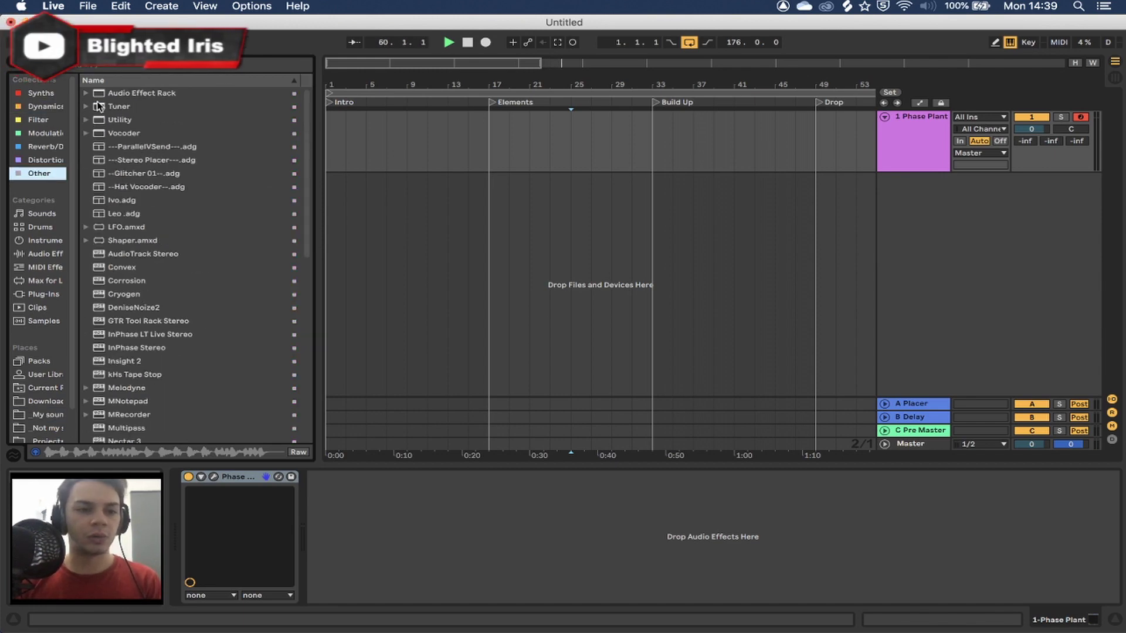
{"action": "left_click_drag", "start_coordinate": [123, 133], "coordinate": [392, 523]}
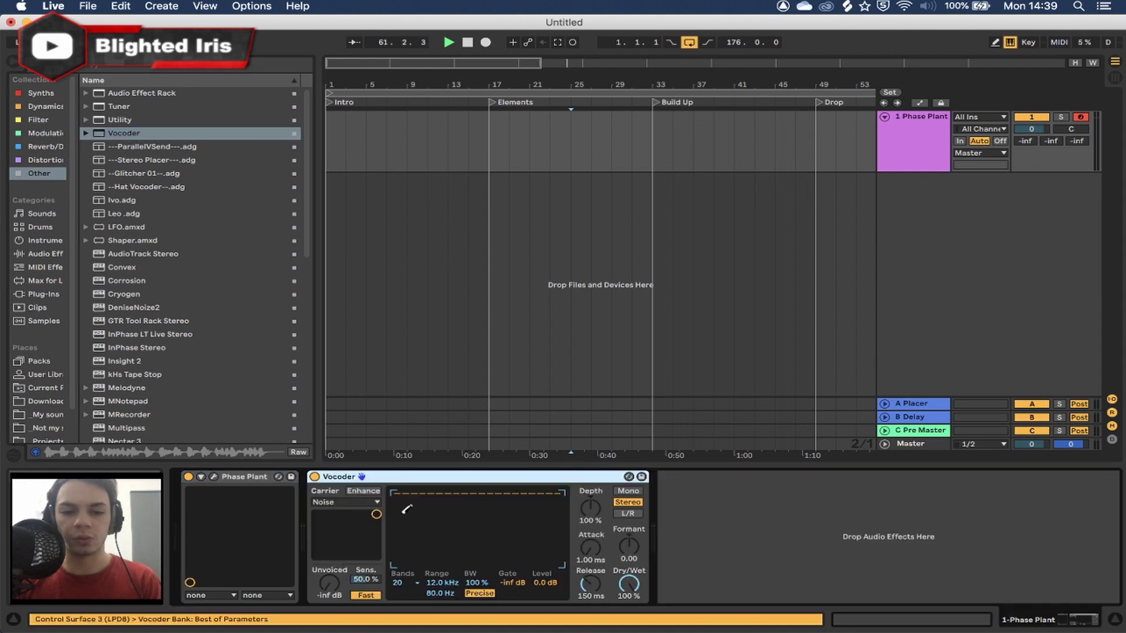
{"action": "left_click", "coordinate": [347, 503]}
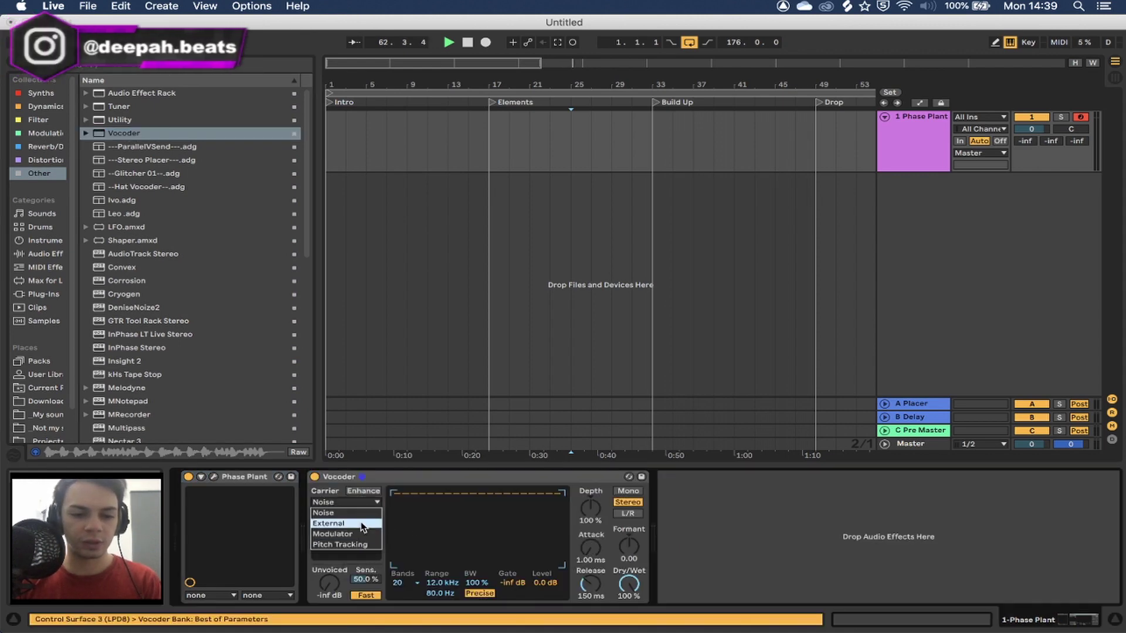
{"action": "left_click", "coordinate": [360, 515]}
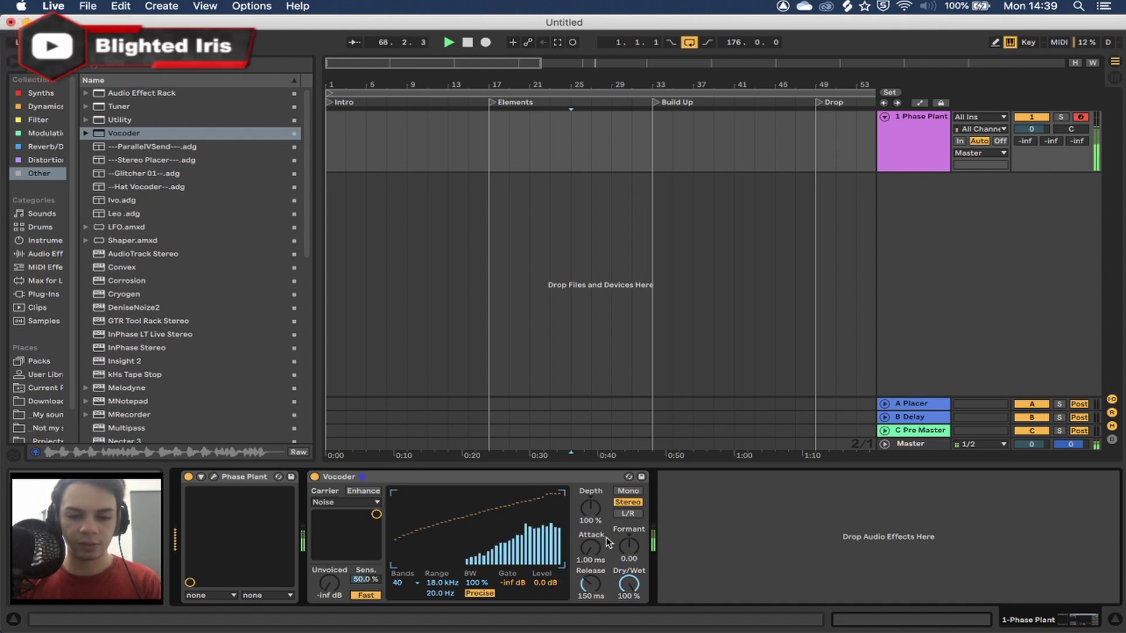
{"action": "left_click_drag", "start_coordinate": [624, 543], "coordinate": [629, 516]}
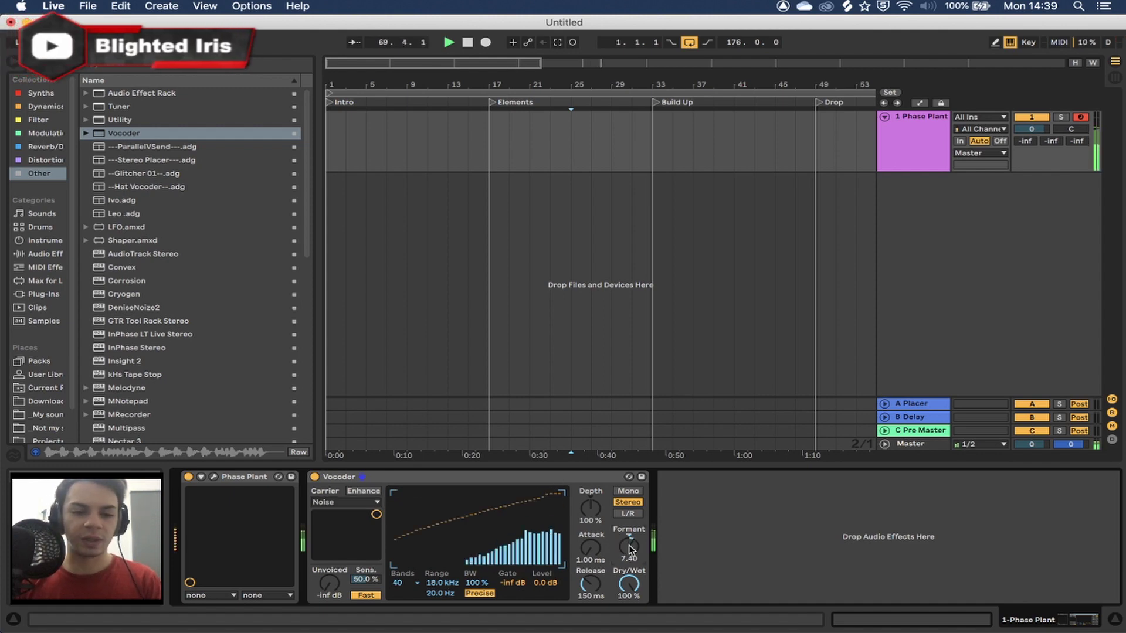
{"action": "left_click_drag", "start_coordinate": [628, 583], "coordinate": [629, 551]}
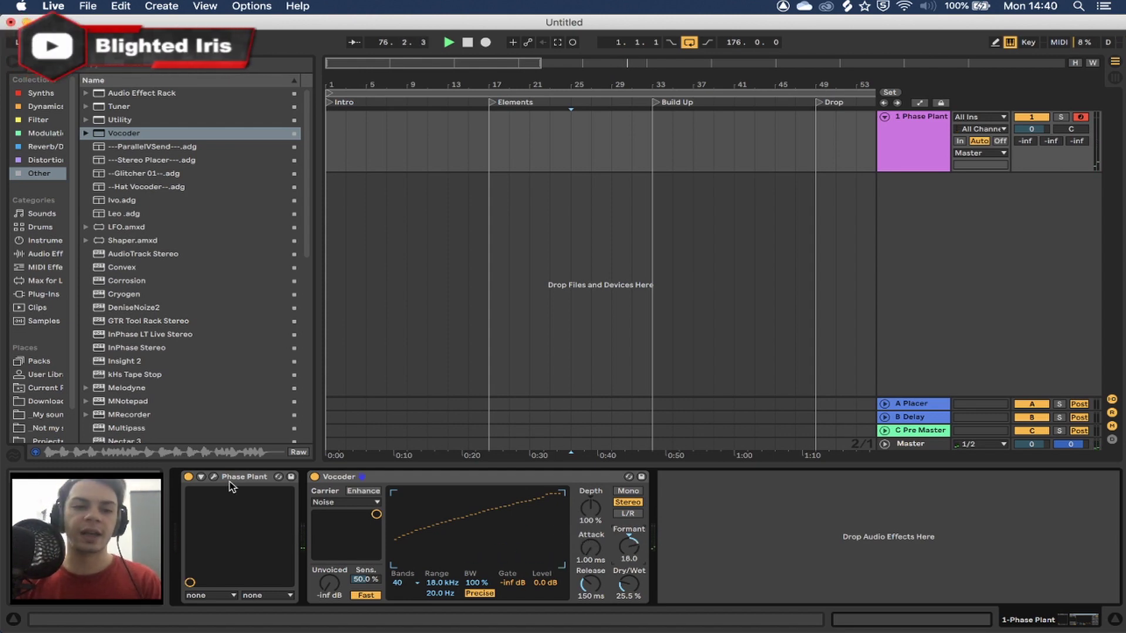
Step: Add a Choral device from the modulation effects after the Vocoder
{"action": "left_click", "coordinate": [35, 148]}
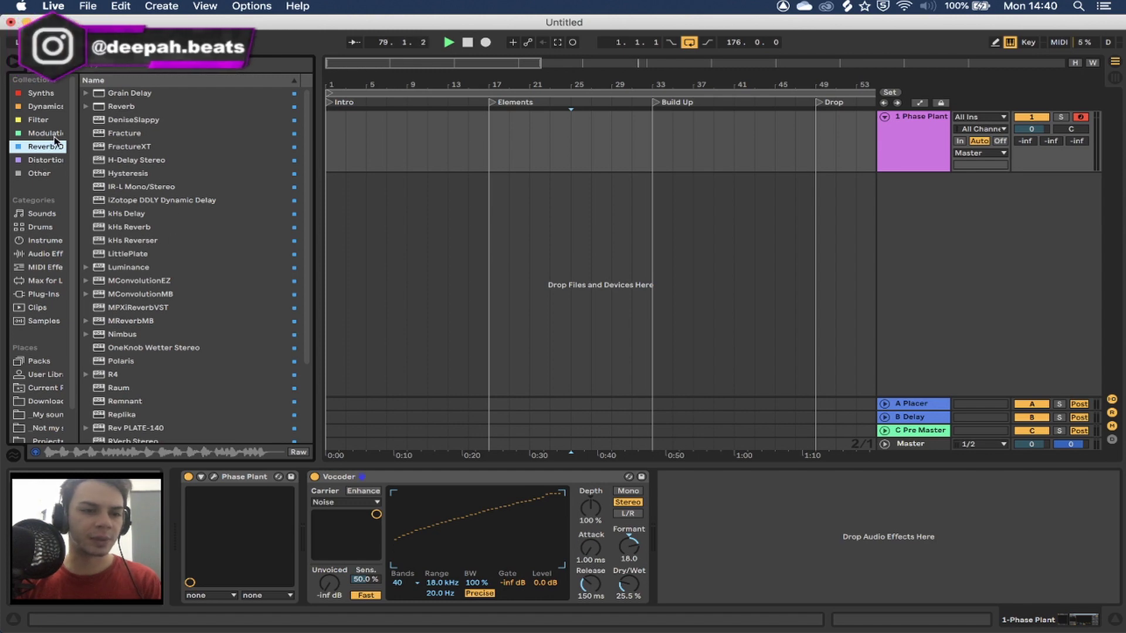
{"action": "left_click", "coordinate": [38, 134]}
{"action": "left_click_drag", "start_coordinate": [112, 119], "coordinate": [758, 523]}
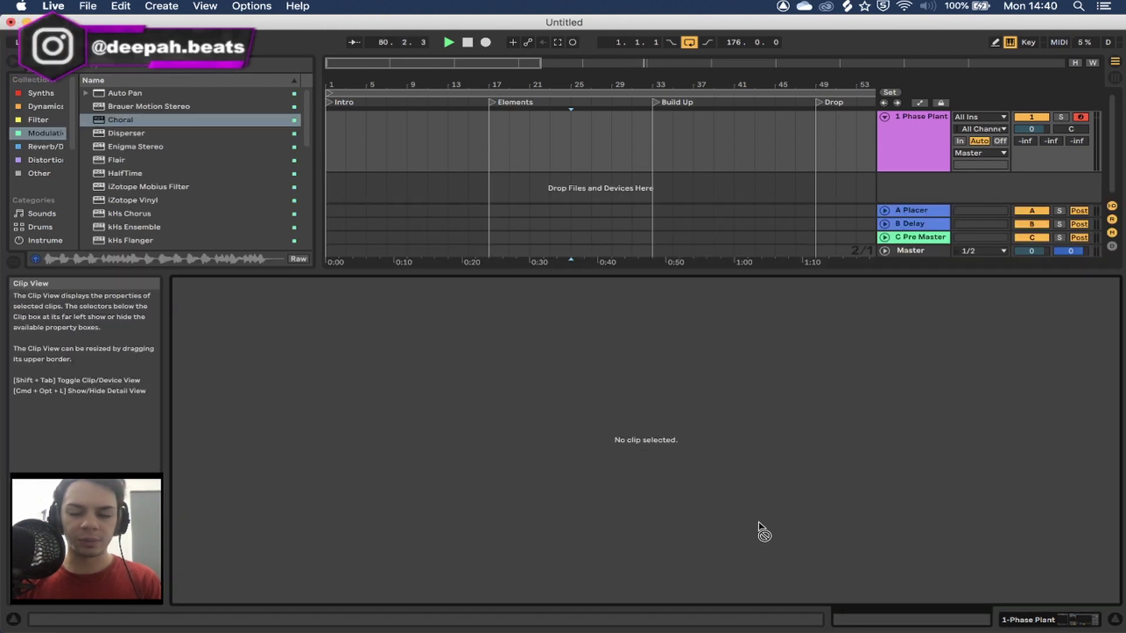
{"action": "left_click_drag", "start_coordinate": [1014, 537], "coordinate": [1013, 539]}
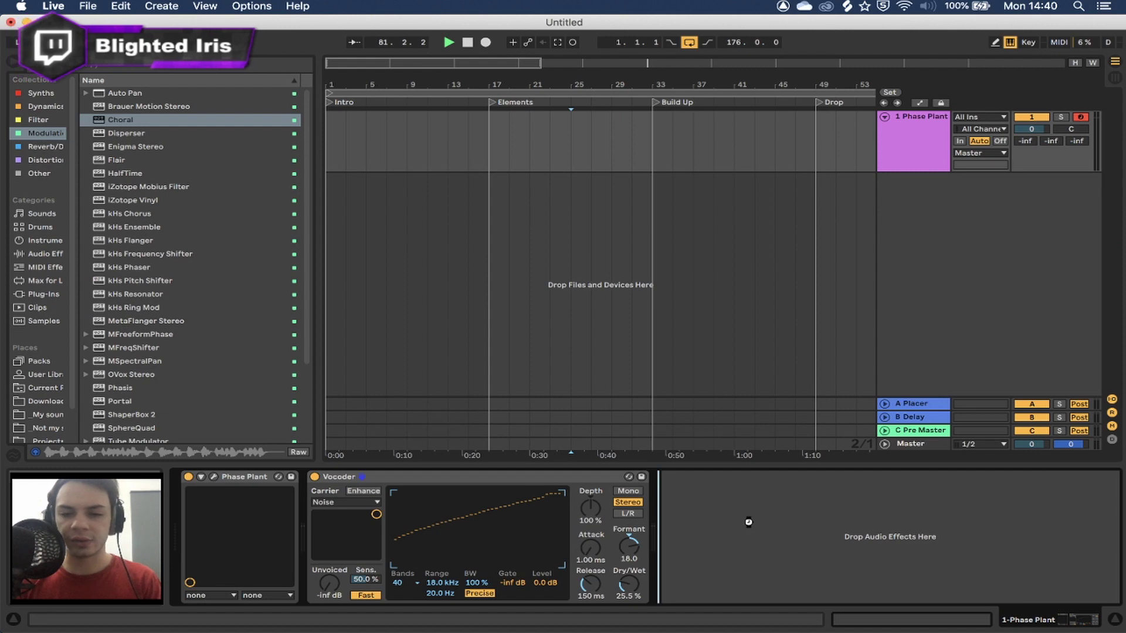
{"action": "left_click_drag", "start_coordinate": [748, 522], "coordinate": [753, 526]}
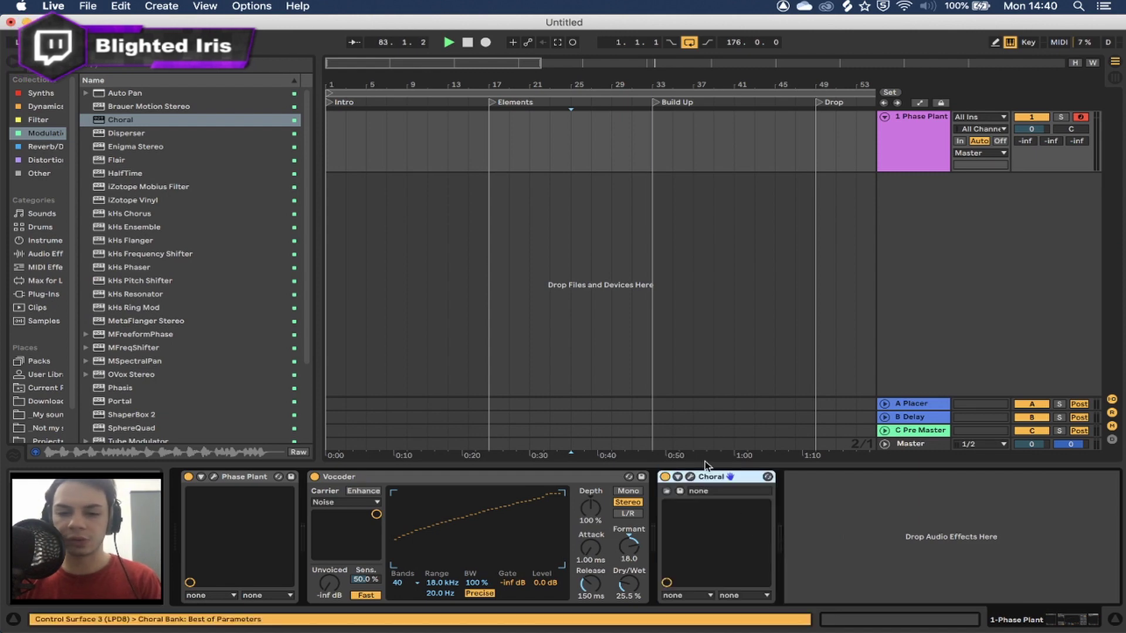
Step: Tweak Choral in Ensemble mode: lower rate and amount, raise feedback, delay multiplier 2.70
{"action": "left_click", "coordinate": [690, 477]}
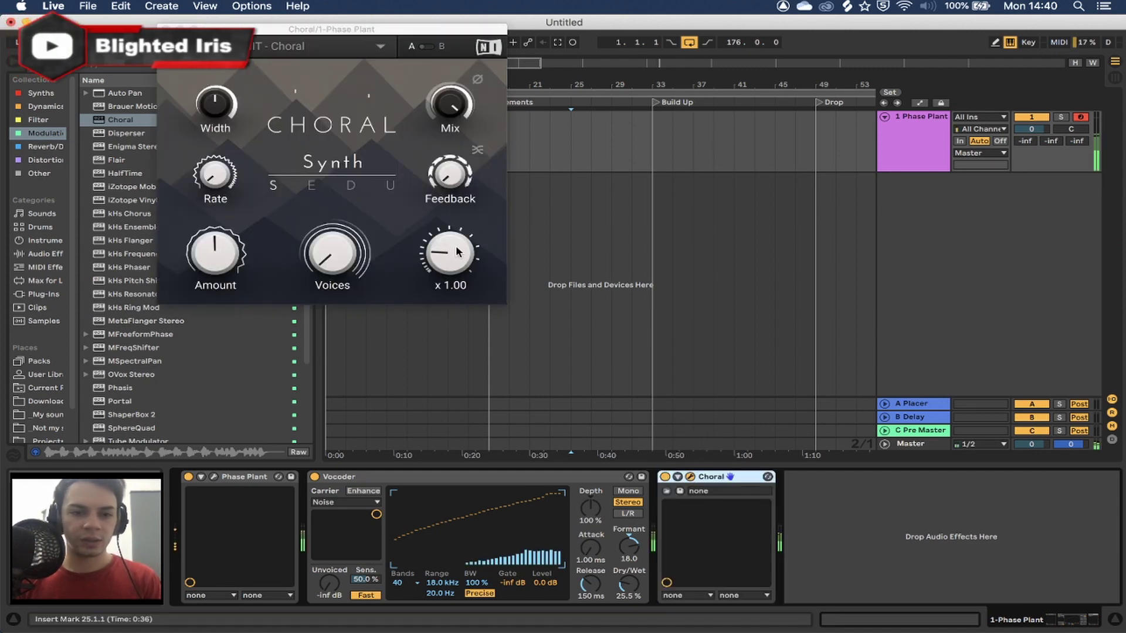
{"action": "left_click_drag", "start_coordinate": [215, 174], "coordinate": [215, 179]}
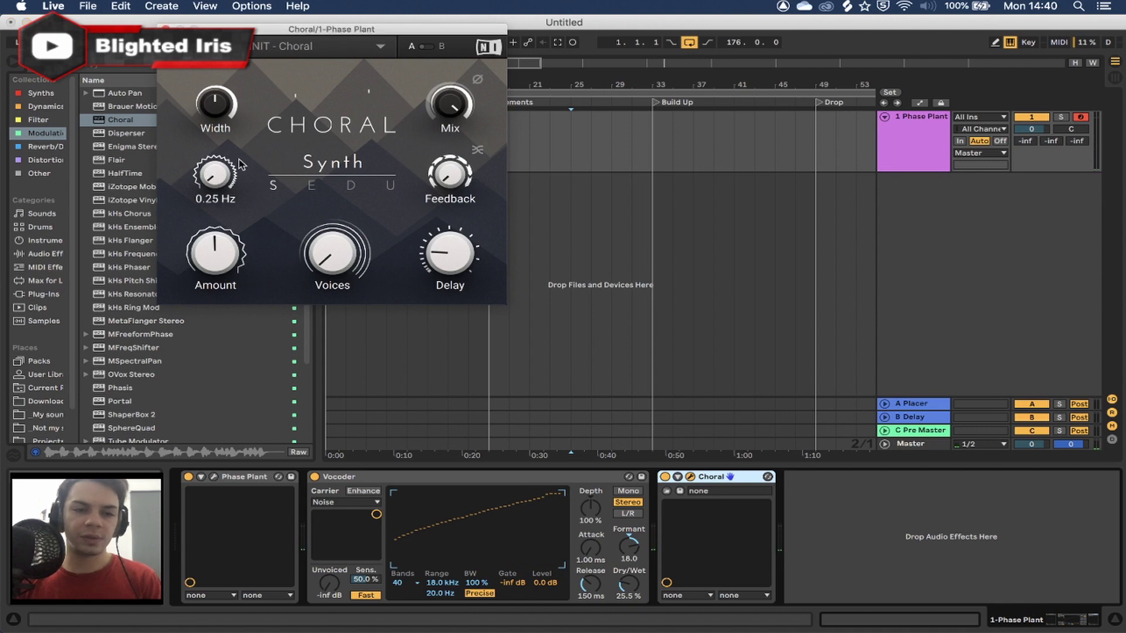
{"action": "left_click_drag", "start_coordinate": [226, 234], "coordinate": [227, 282]}
{"action": "left_click", "coordinate": [315, 184]}
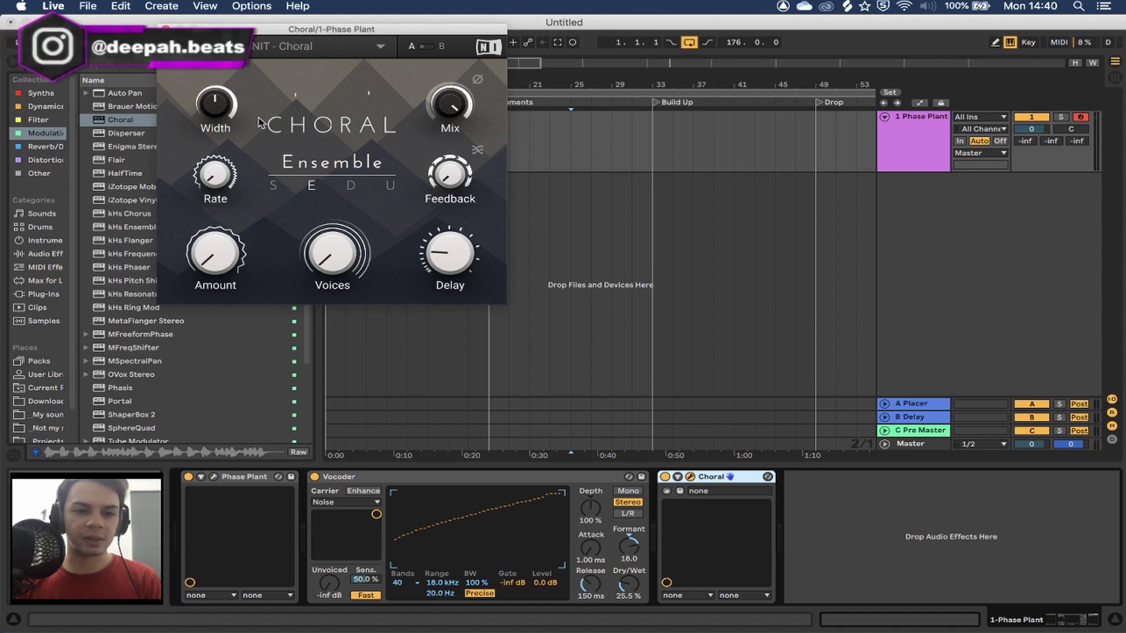
{"action": "left_click_drag", "start_coordinate": [216, 105], "coordinate": [216, 106]}
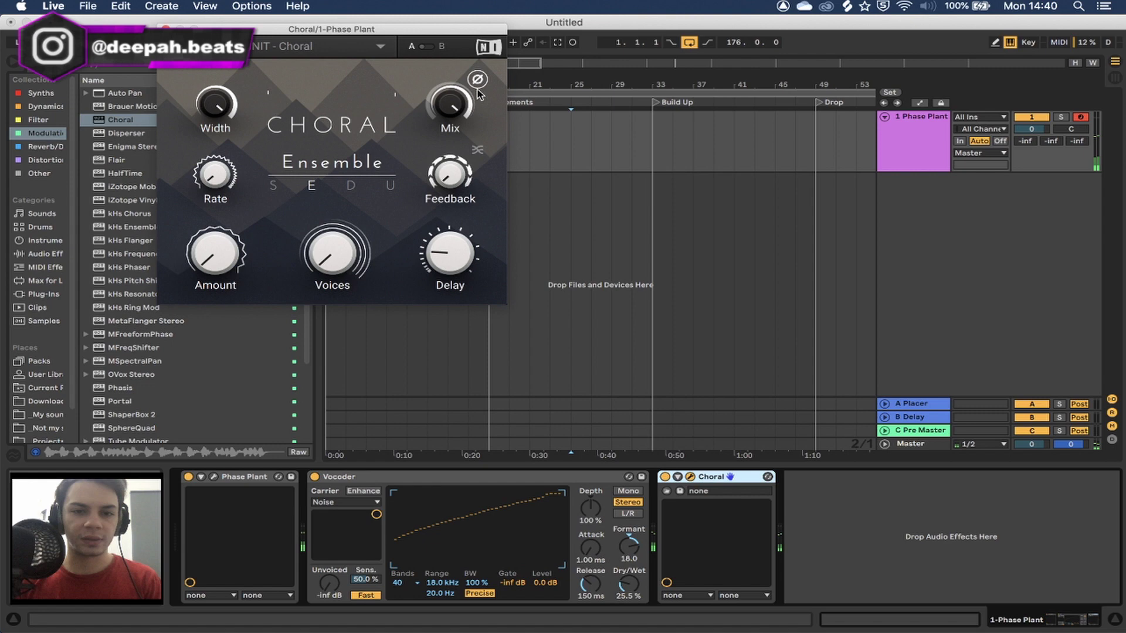
{"action": "left_click_drag", "start_coordinate": [450, 174], "coordinate": [450, 154]}
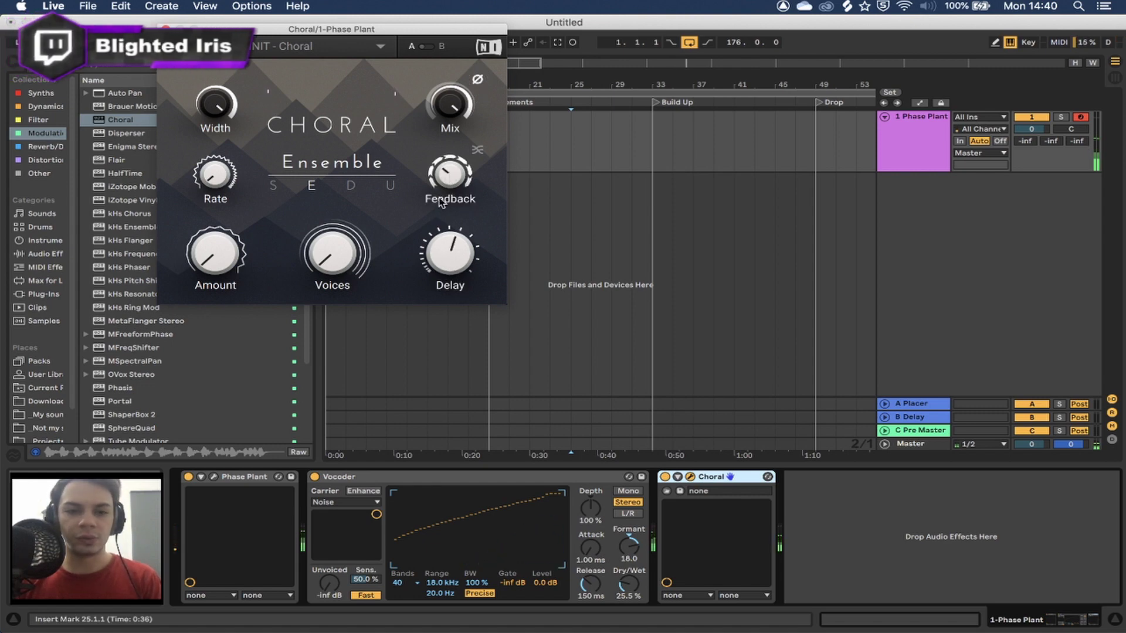
{"action": "left_click_drag", "start_coordinate": [446, 186], "coordinate": [446, 144]}
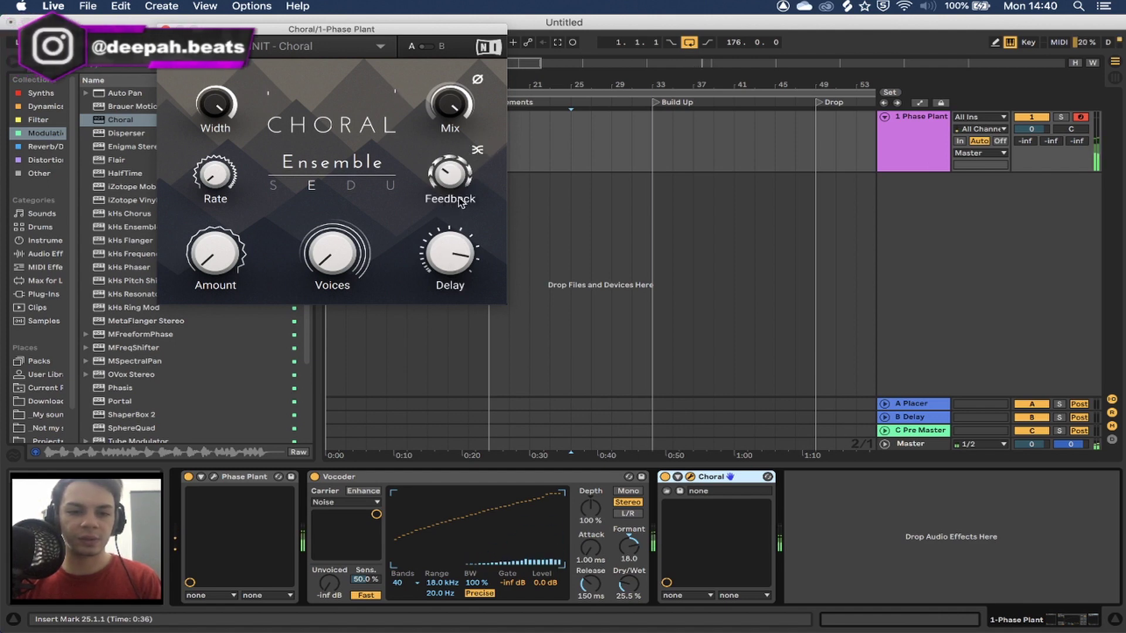
{"action": "left_click_drag", "start_coordinate": [450, 251], "coordinate": [450, 263]}
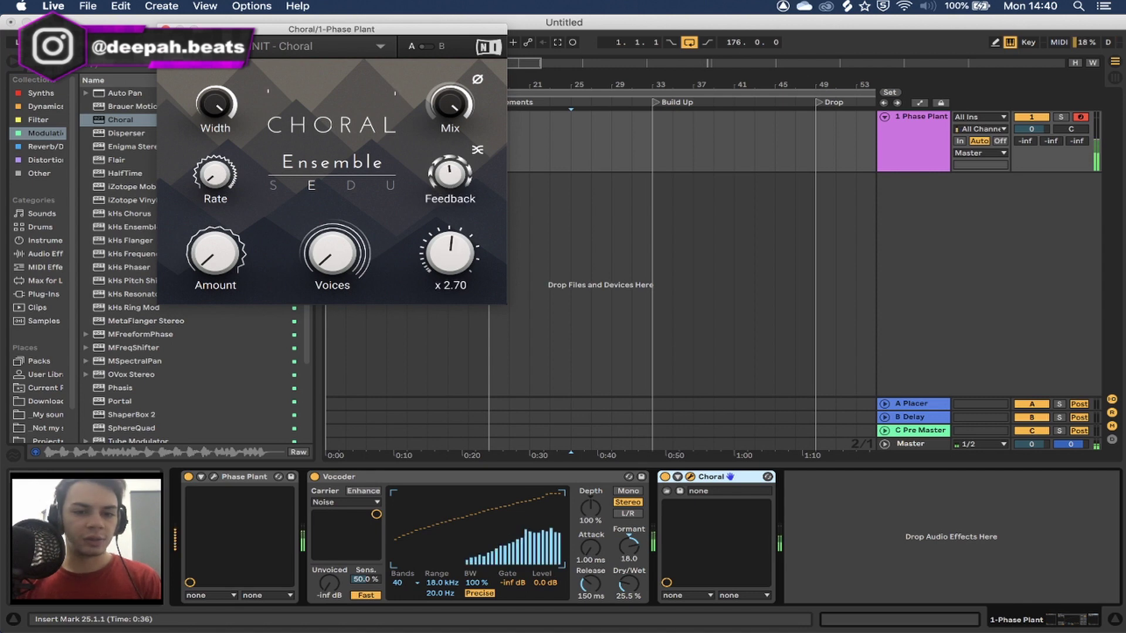
Step: Try more voices plus Dimension and Universal modes, then delete the Choral device
{"action": "left_click_drag", "start_coordinate": [333, 253], "coordinate": [341, 183]}
{"action": "left_click", "coordinate": [350, 185]}
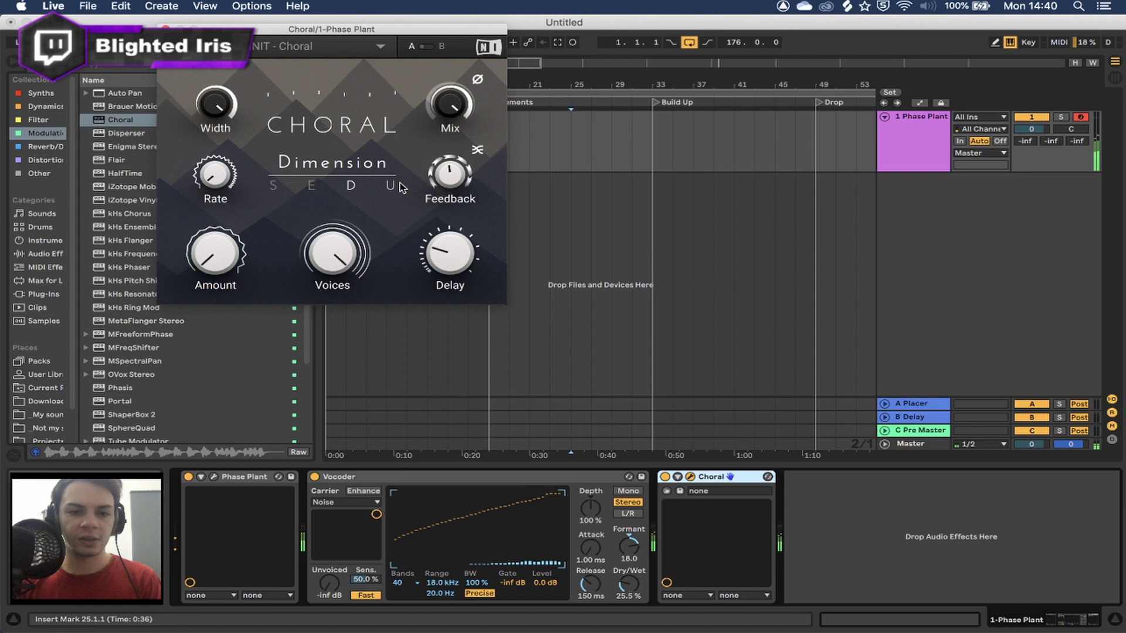
{"action": "left_click", "coordinate": [391, 185]}
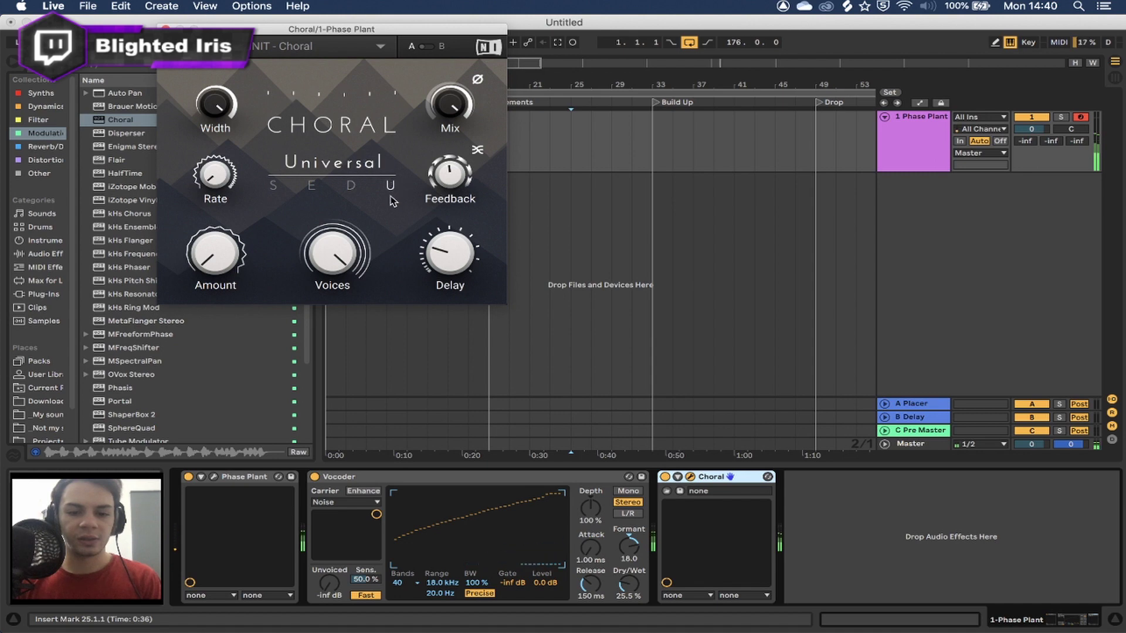
{"action": "left_click", "coordinate": [717, 477]}
{"action": "key", "text": "Delete"}
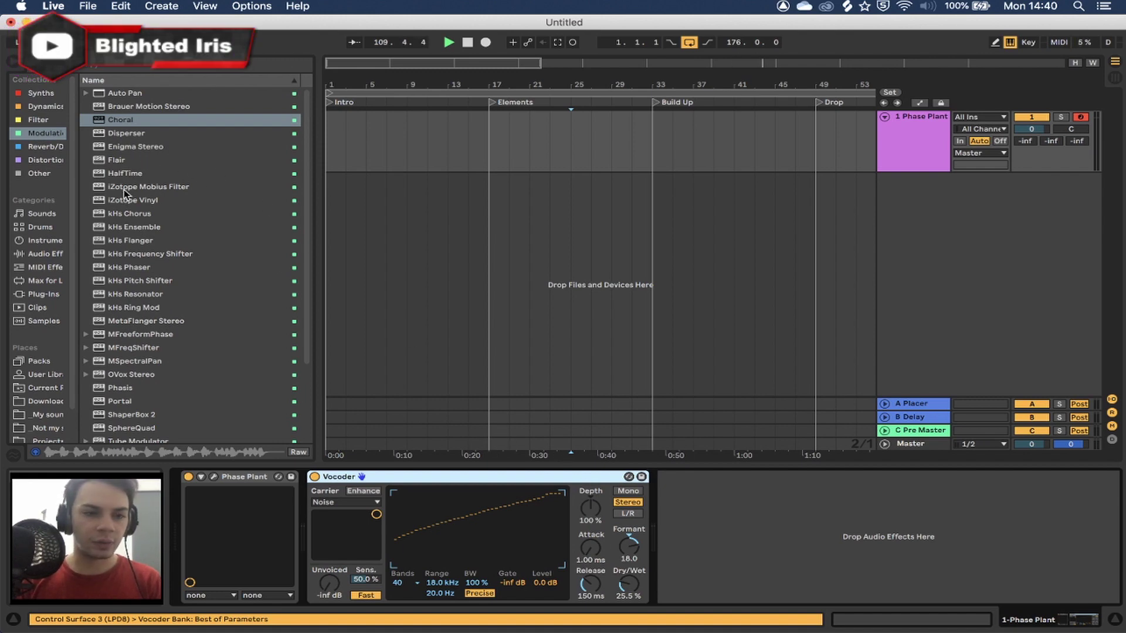
Step: Add kHs Ring Mod with band-pass noise modulator, bias 36%, 105 Hz, rectify -51%
{"action": "double_click", "coordinate": [163, 307]}
{"action": "left_click", "coordinate": [691, 476]}
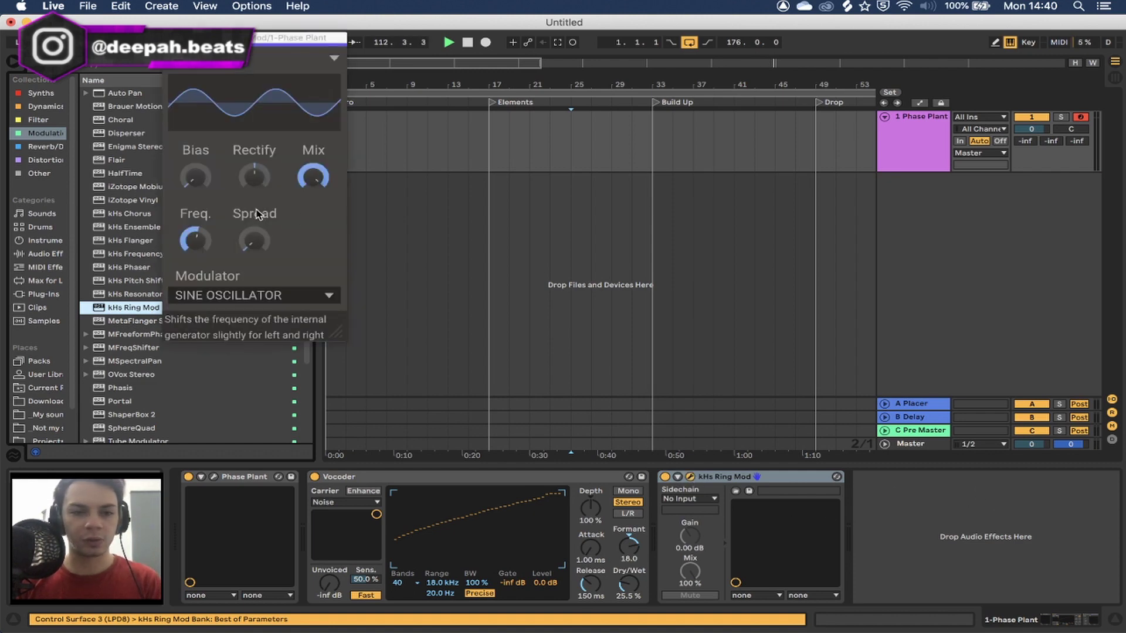
{"action": "left_click", "coordinate": [219, 295]}
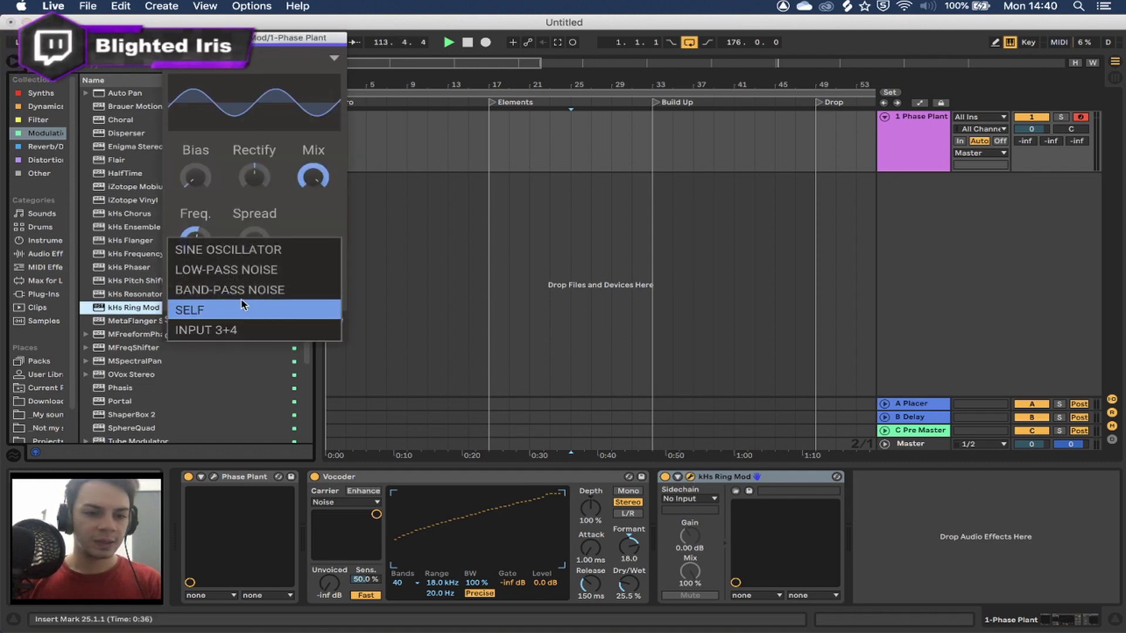
{"action": "left_click", "coordinate": [250, 289]}
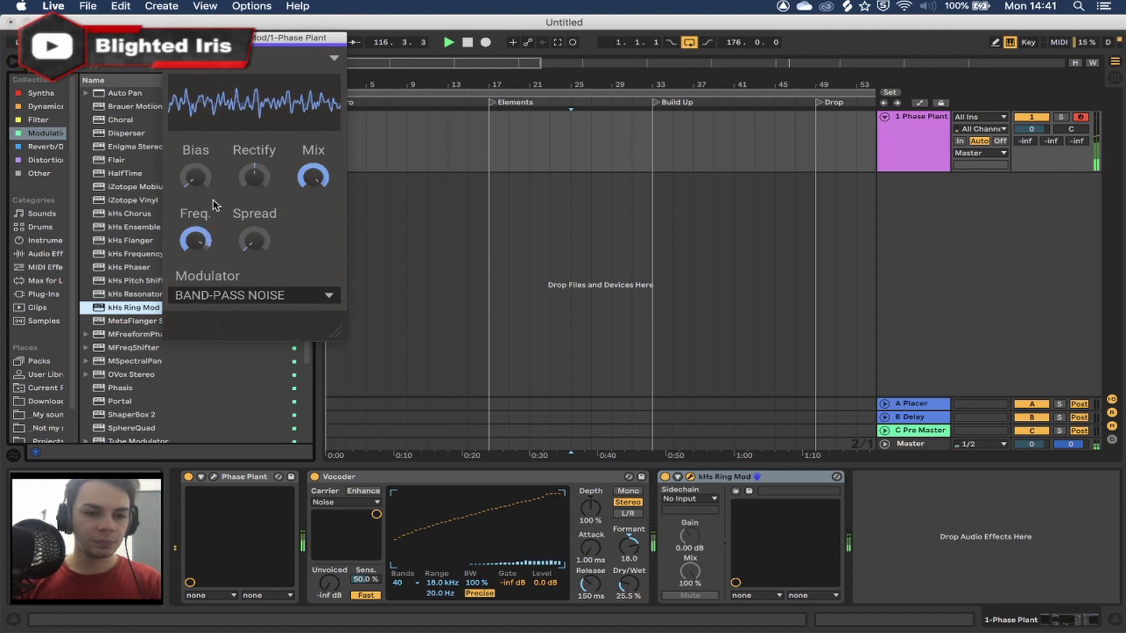
{"action": "left_click_drag", "start_coordinate": [254, 177], "coordinate": [254, 157]}
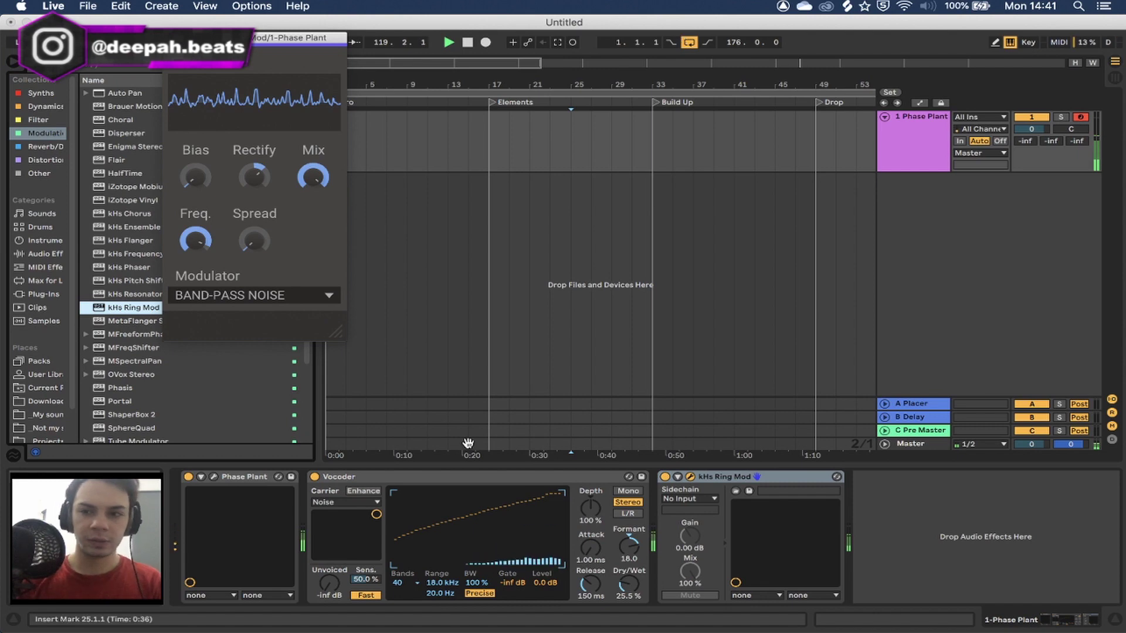
{"action": "left_click_drag", "start_coordinate": [195, 177], "coordinate": [195, 161]}
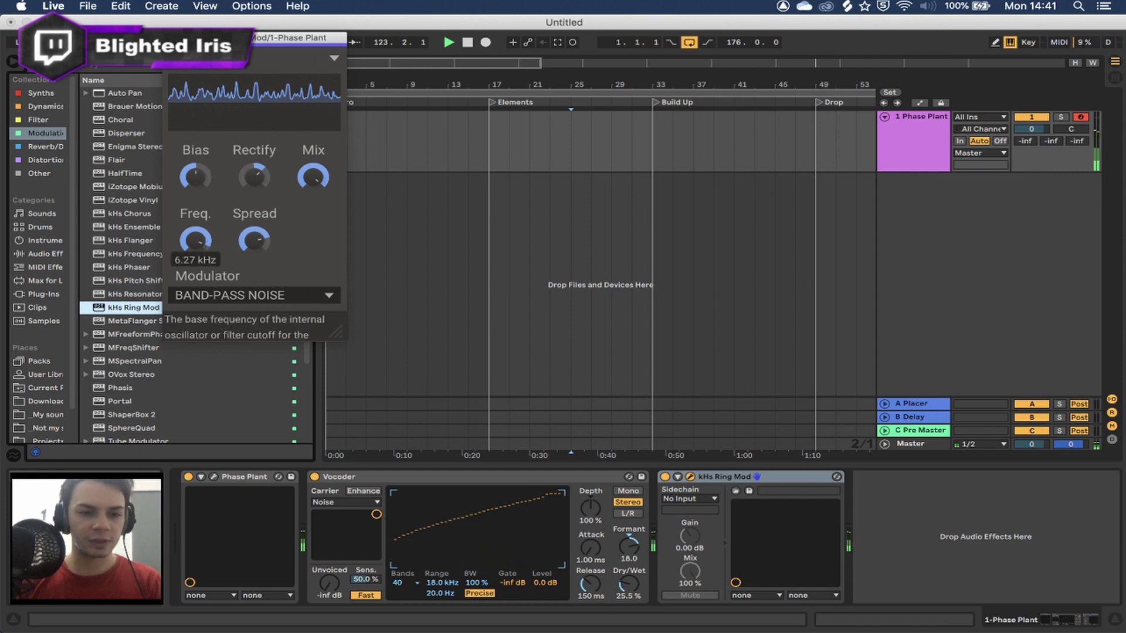
{"action": "left_click_drag", "start_coordinate": [196, 240], "coordinate": [256, 276]}
{"action": "left_click_drag", "start_coordinate": [254, 179], "coordinate": [254, 202]}
Step: Try the SELF modulator, reset bias, rectify 38%, then sine oscillator at 6.38 kHz
{"action": "left_click", "coordinate": [275, 295]}
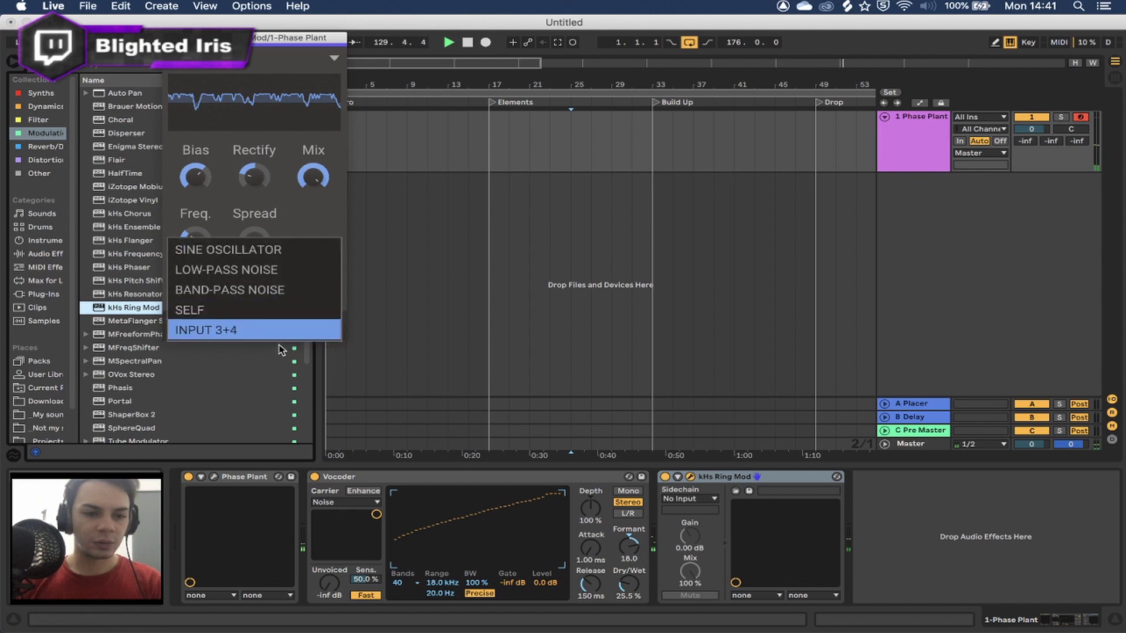
{"action": "left_click", "coordinate": [270, 308]}
{"action": "double_click", "coordinate": [188, 184]}
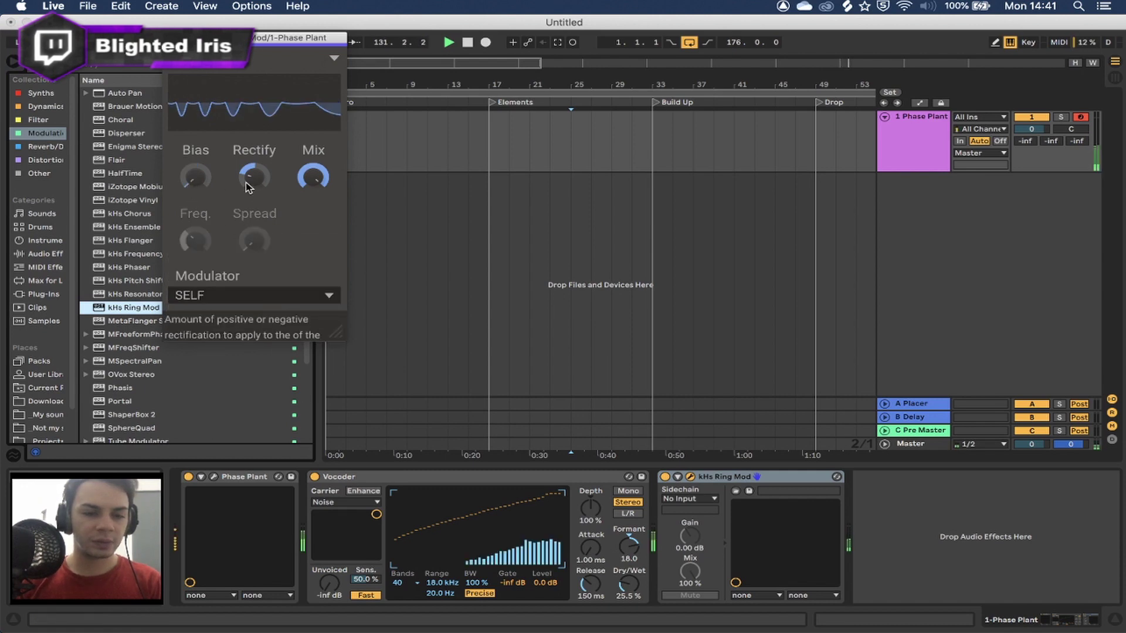
{"action": "mouse_move", "coordinate": [247, 183]}
{"action": "left_mouse_down"}
{"action": "mouse_move", "coordinate": [247, 139]}
{"action": "mouse_move", "coordinate": [254, 173]}
{"action": "left_mouse_up"}
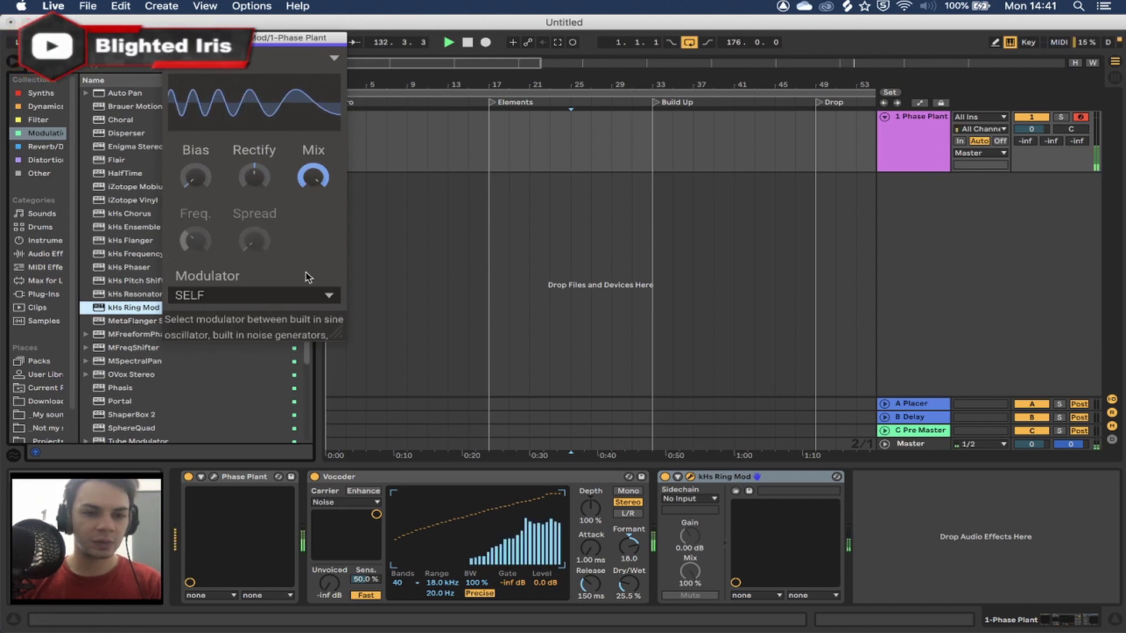
{"action": "left_click", "coordinate": [238, 302]}
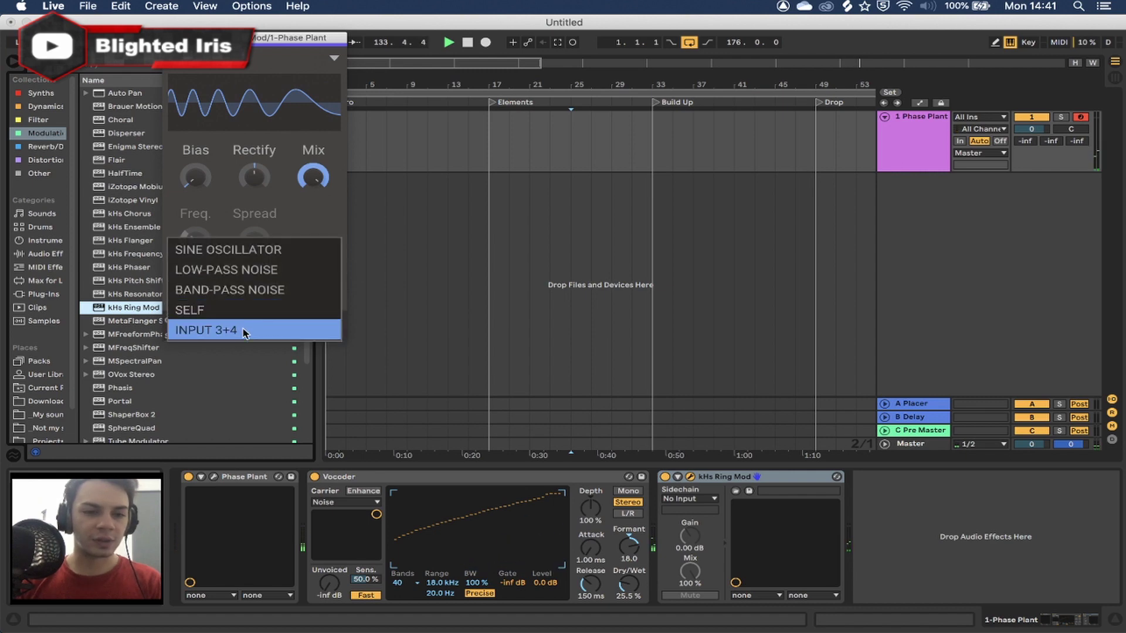
{"action": "left_click", "coordinate": [247, 259]}
{"action": "left_click_drag", "start_coordinate": [195, 239], "coordinate": [195, 230]}
Step: Return bias to minimum, set spread to 51%, raise rectify, then delete the ring mod
{"action": "left_click_drag", "start_coordinate": [196, 177], "coordinate": [263, 200]}
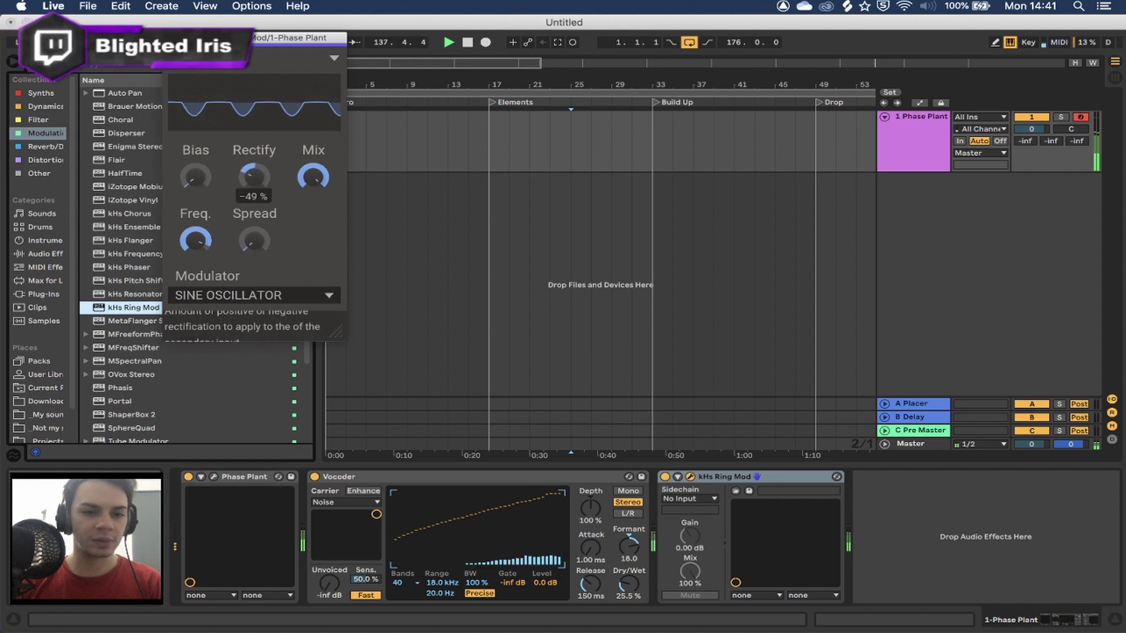
{"action": "left_click_drag", "start_coordinate": [256, 241], "coordinate": [256, 222]}
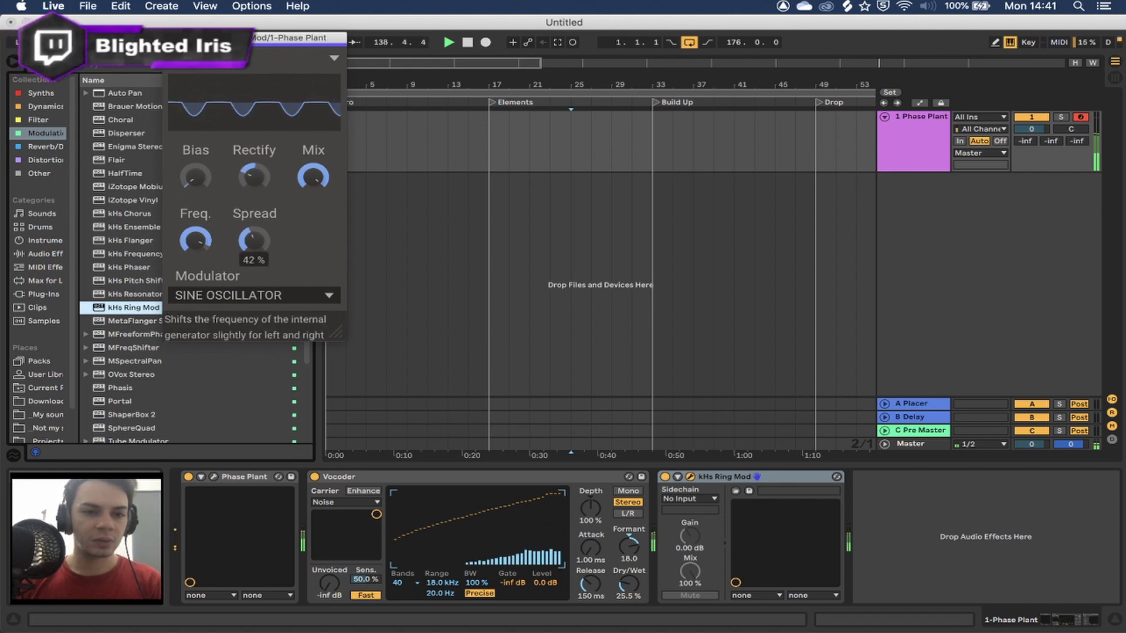
{"action": "left_click", "coordinate": [272, 297]}
{"action": "left_click", "coordinate": [252, 249]}
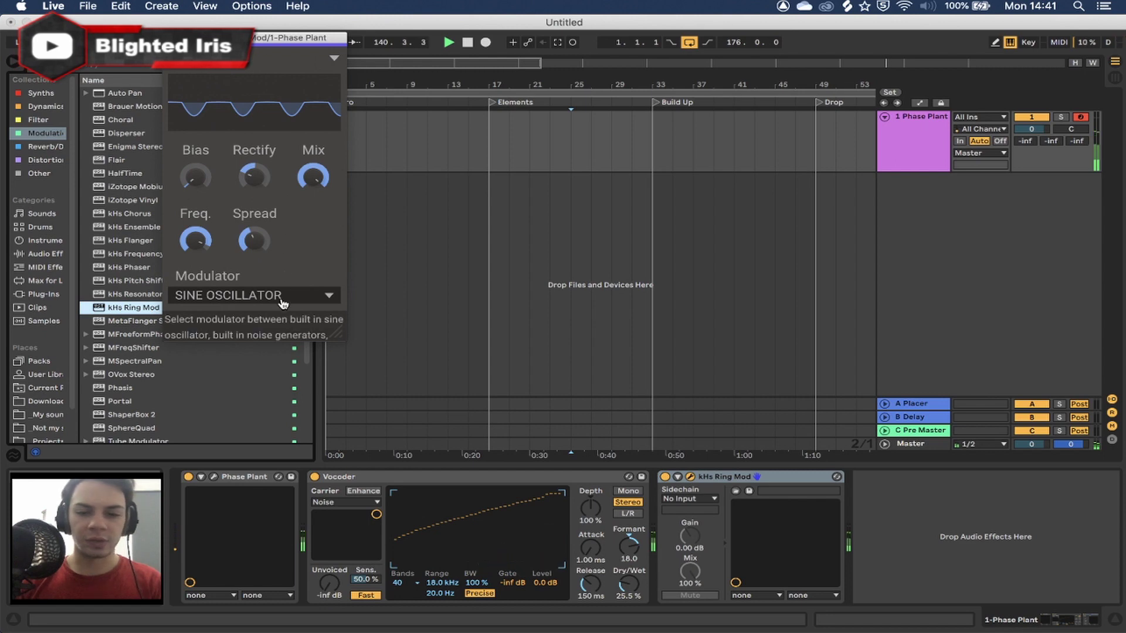
{"action": "left_click_drag", "start_coordinate": [254, 240], "coordinate": [254, 258]}
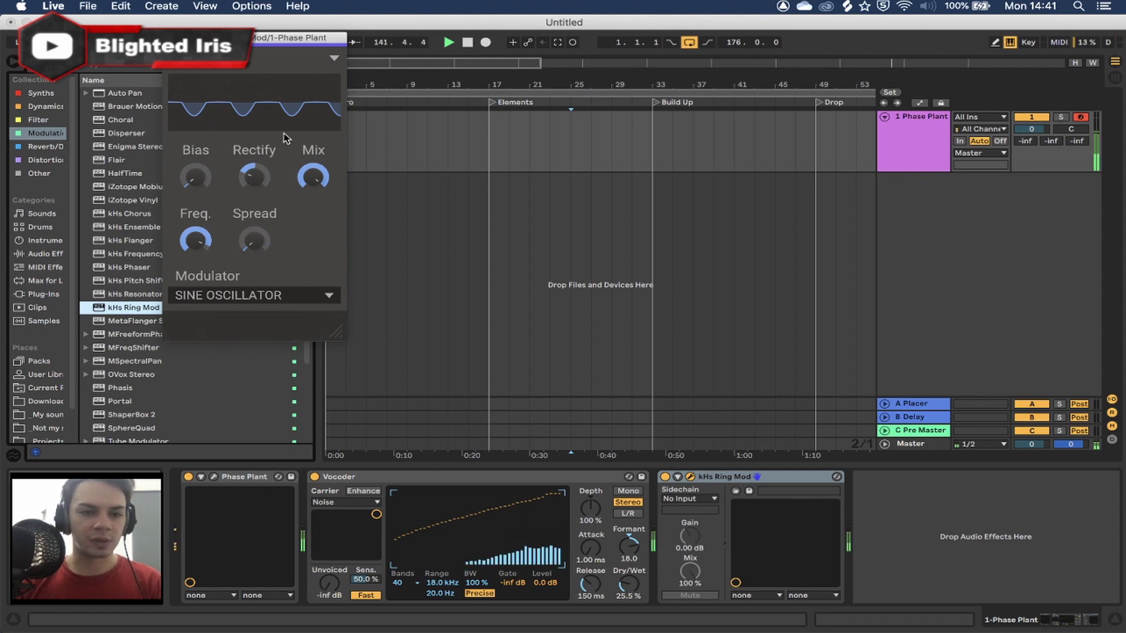
{"action": "left_click_drag", "start_coordinate": [254, 177], "coordinate": [254, 172]}
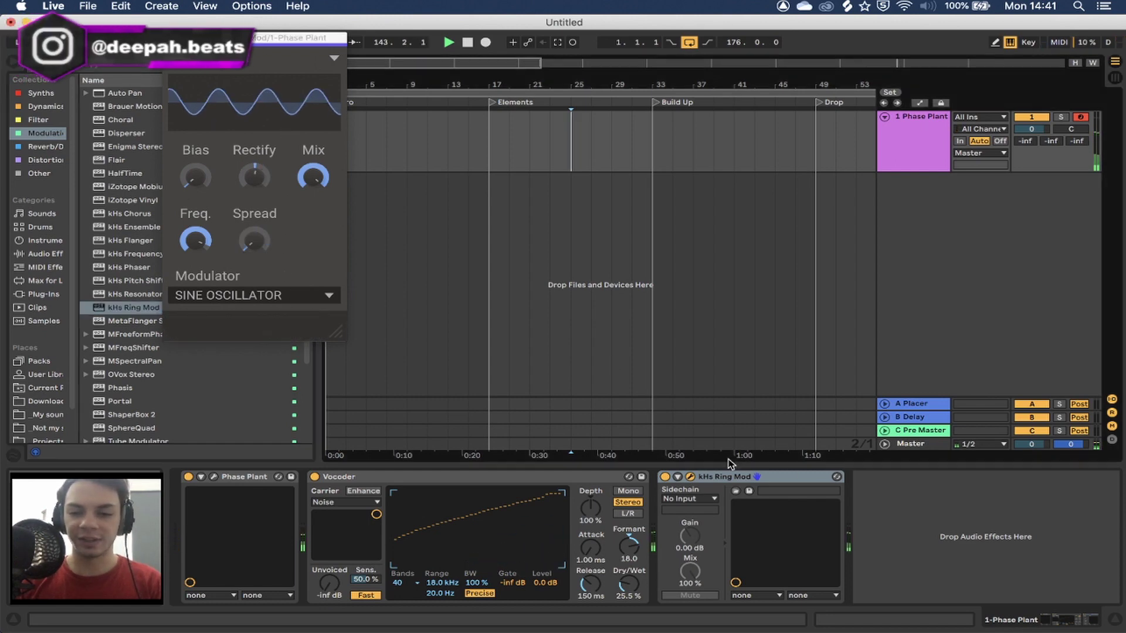
{"action": "left_click", "coordinate": [740, 476]}
{"action": "key", "text": "Delete"}
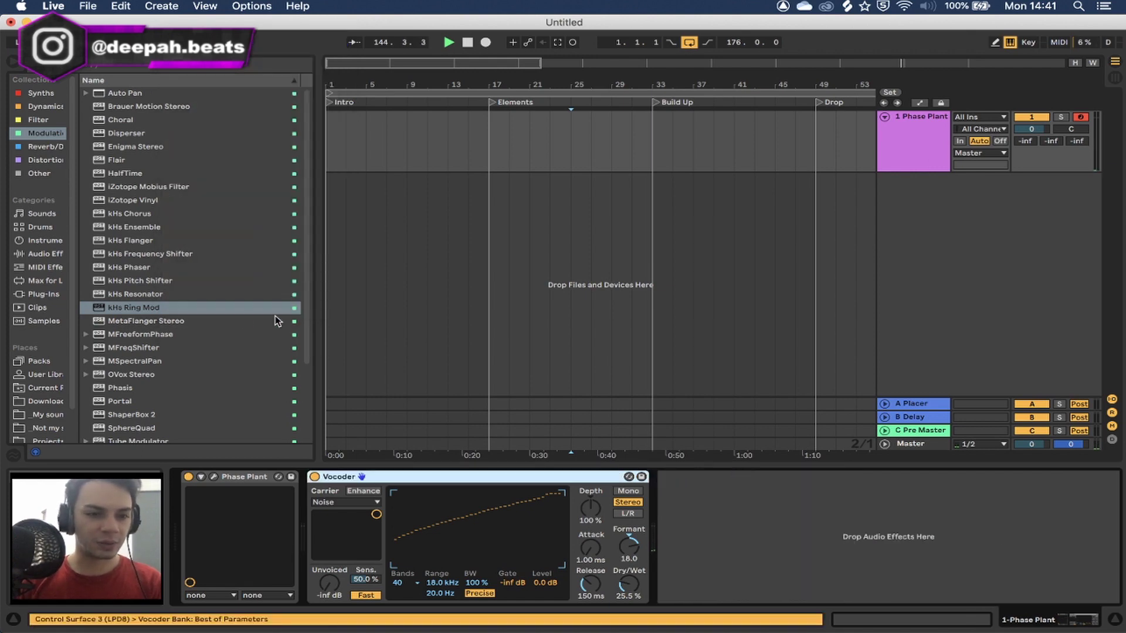
Step: Load kHs Frequency Shifter, reset Vocoder Formant to 0.00, and try shifts of -3.32 kHz and -357 Hz
{"action": "left_click", "coordinate": [175, 284]}
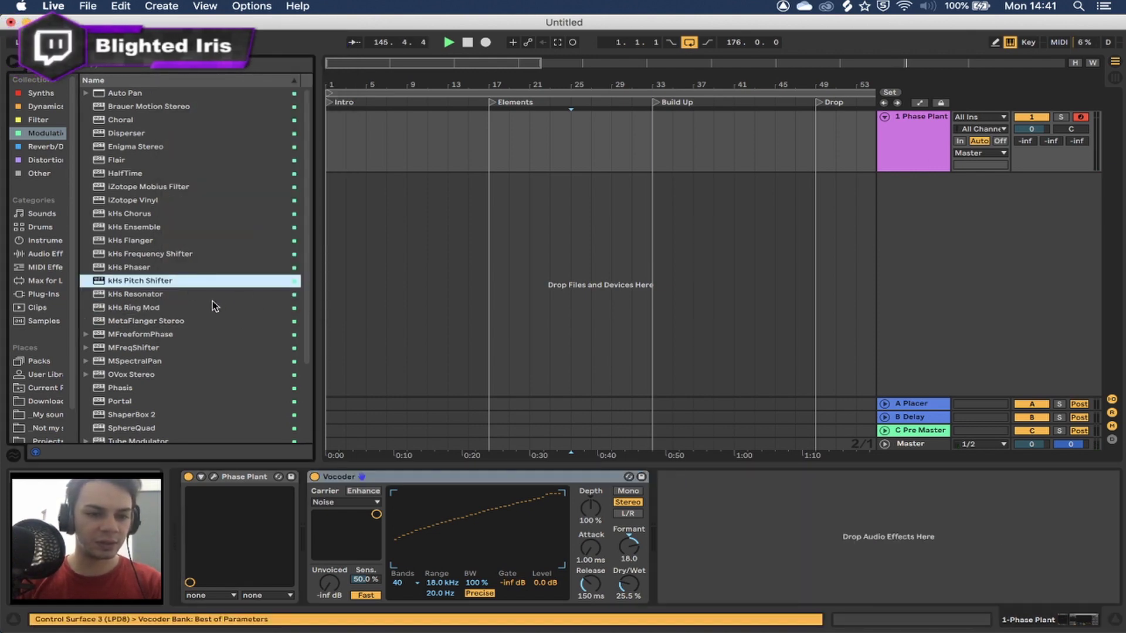
{"action": "double_click", "coordinate": [178, 255]}
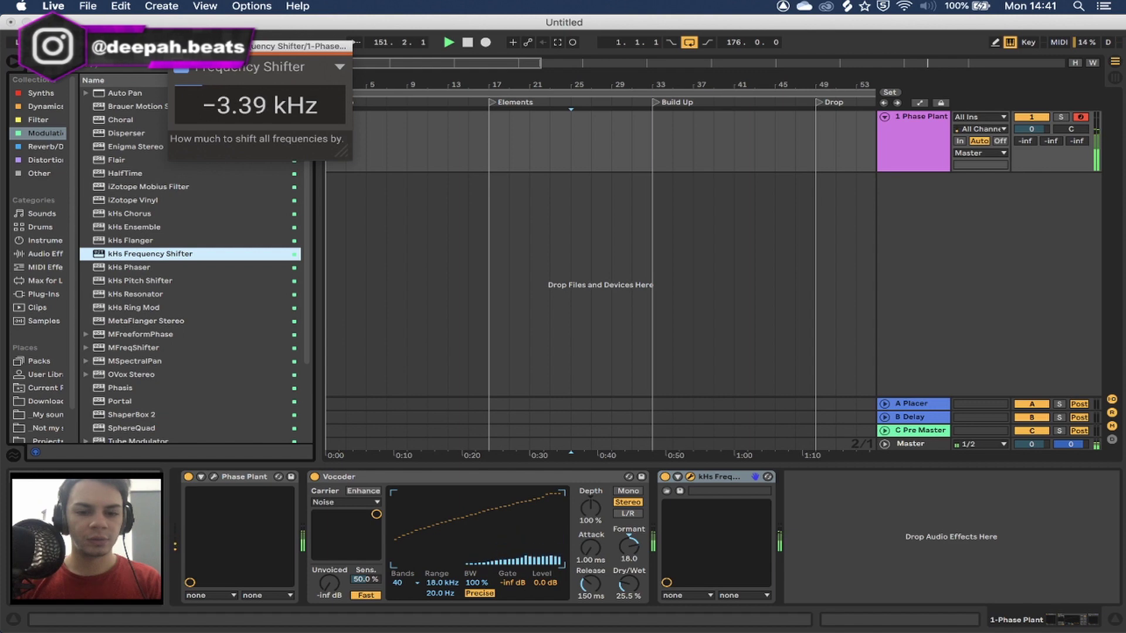
{"action": "double_click", "coordinate": [631, 547]}
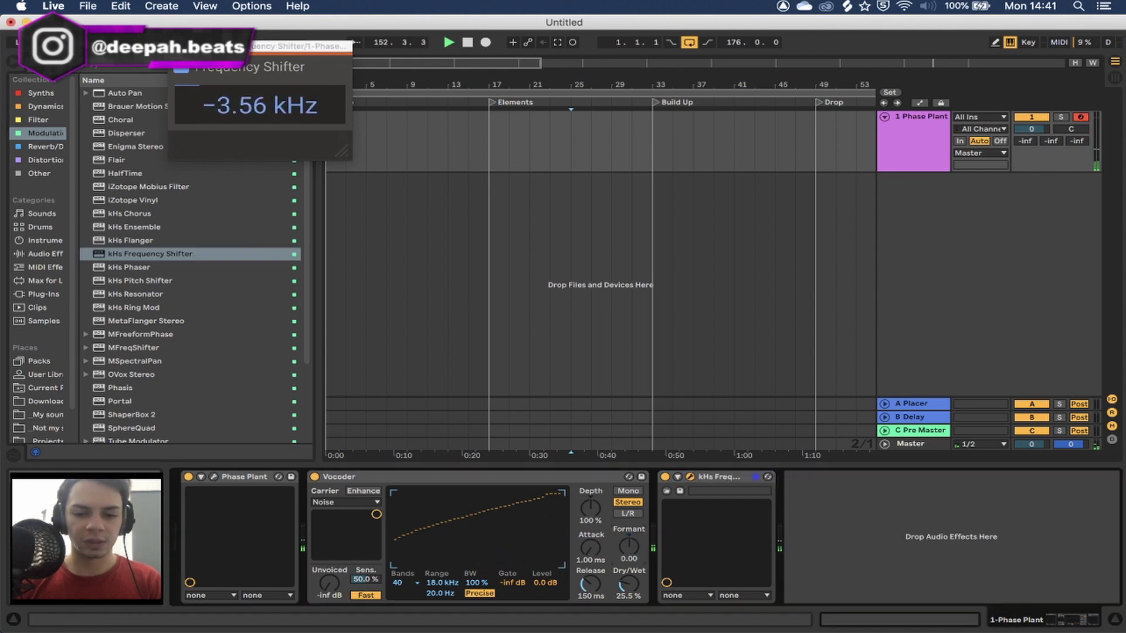
{"action": "left_click_drag", "start_coordinate": [282, 111], "coordinate": [282, 103]}
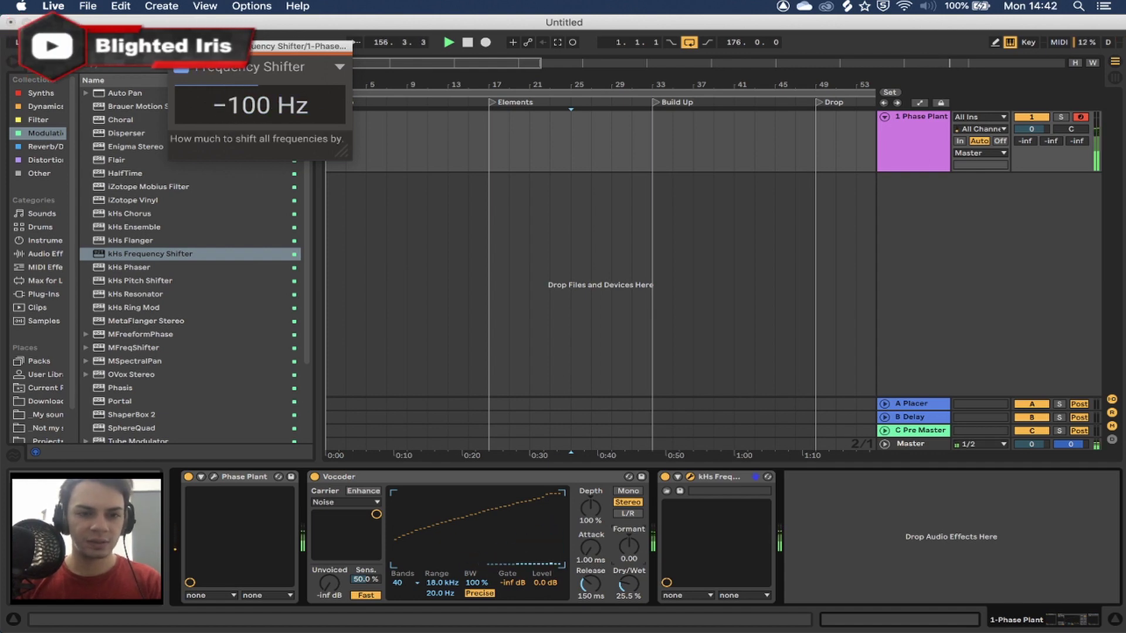
{"action": "left_click_drag", "start_coordinate": [282, 106], "coordinate": [282, 113]}
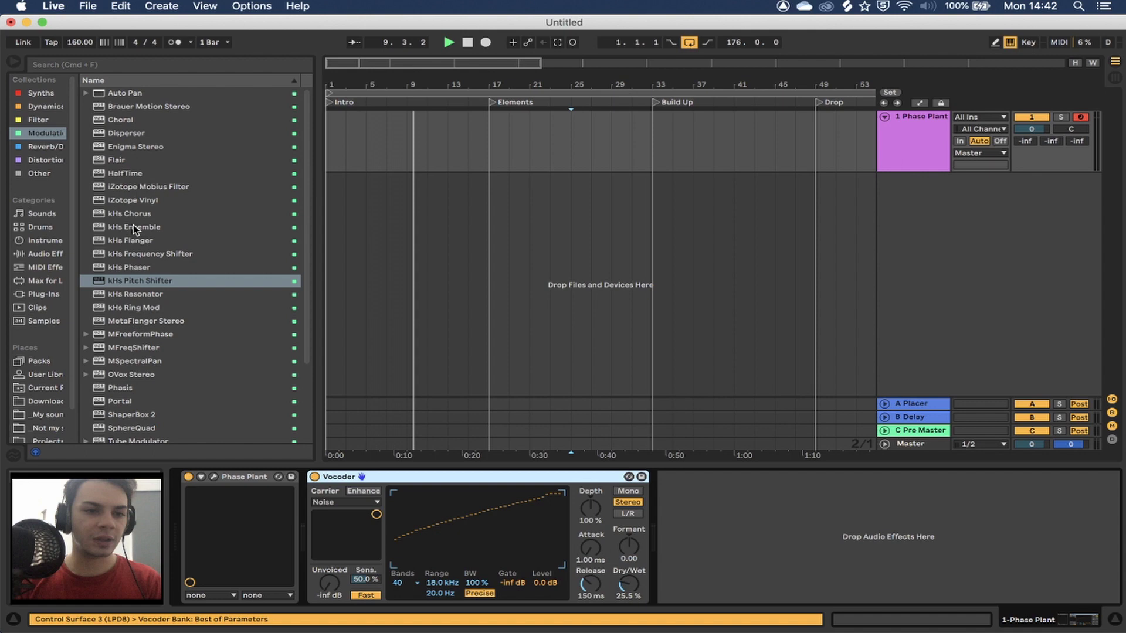
{"action": "double_click", "coordinate": [164, 294]}
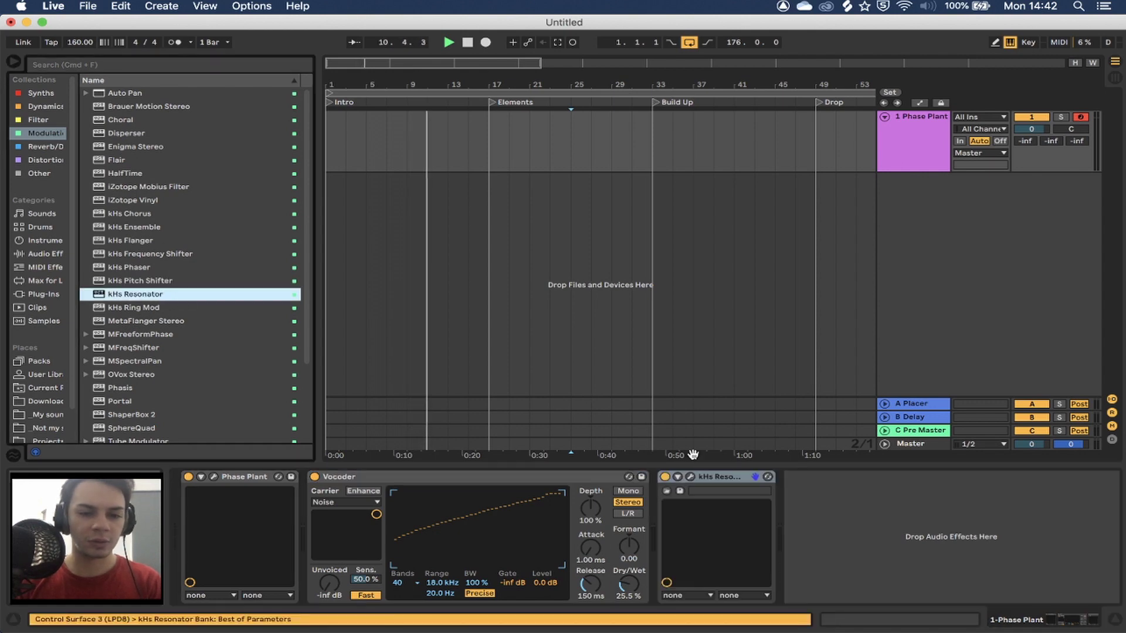
{"action": "left_click", "coordinate": [691, 476]}
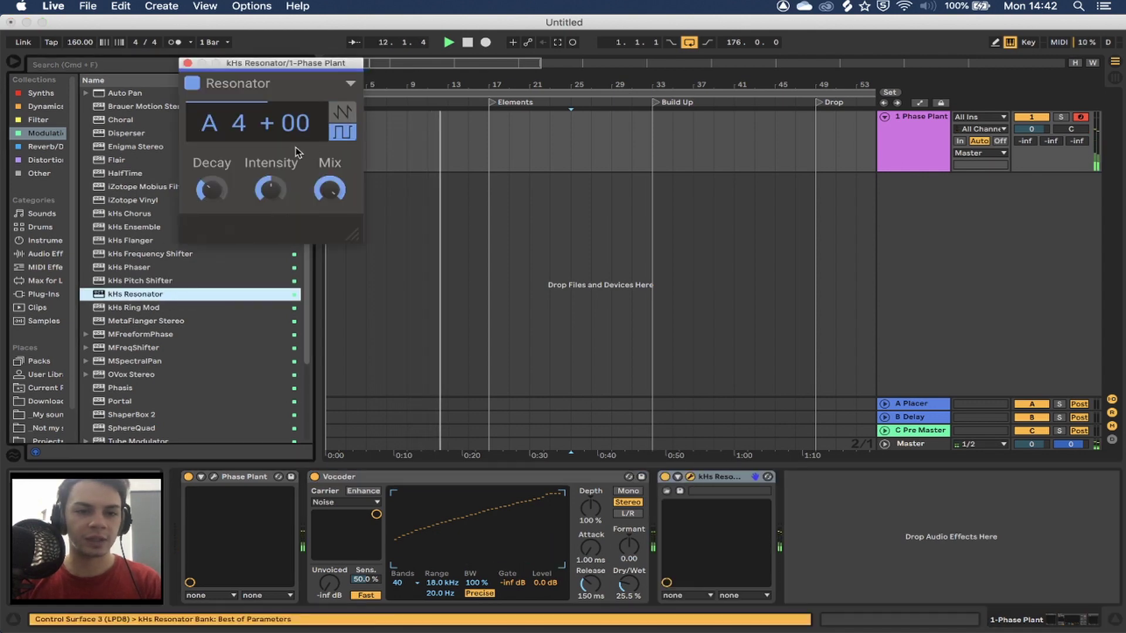
{"action": "left_click_drag", "start_coordinate": [212, 192], "coordinate": [242, 138]}
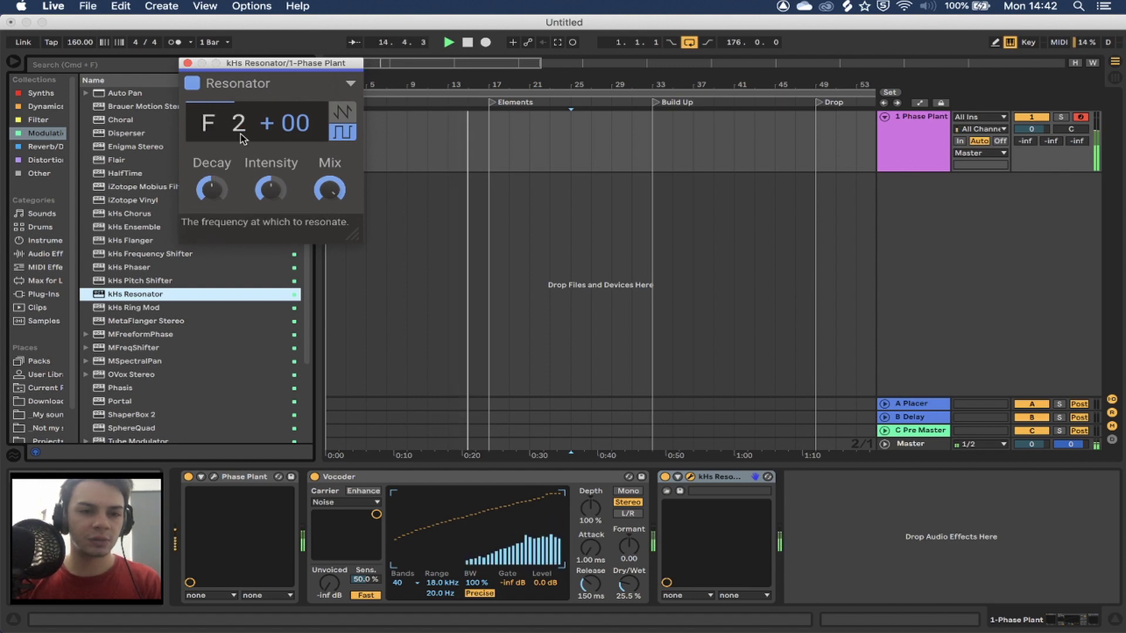
{"action": "left_click_drag", "start_coordinate": [272, 190], "coordinate": [270, 215]}
{"action": "left_click_drag", "start_coordinate": [241, 136], "coordinate": [239, 129]}
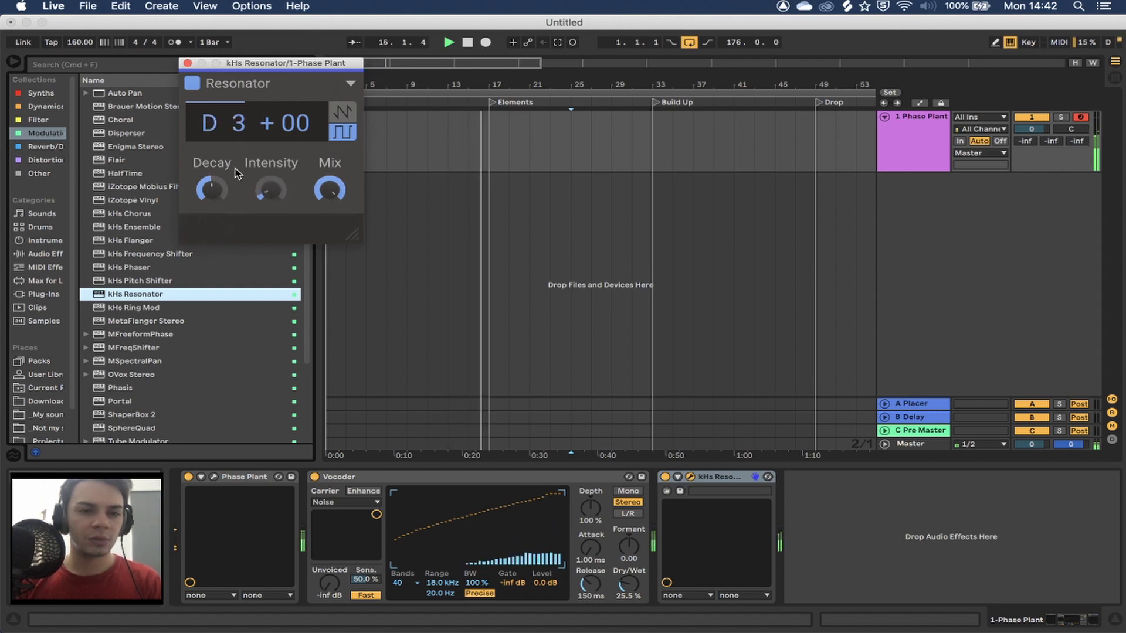
{"action": "left_click_drag", "start_coordinate": [212, 189], "coordinate": [212, 178]}
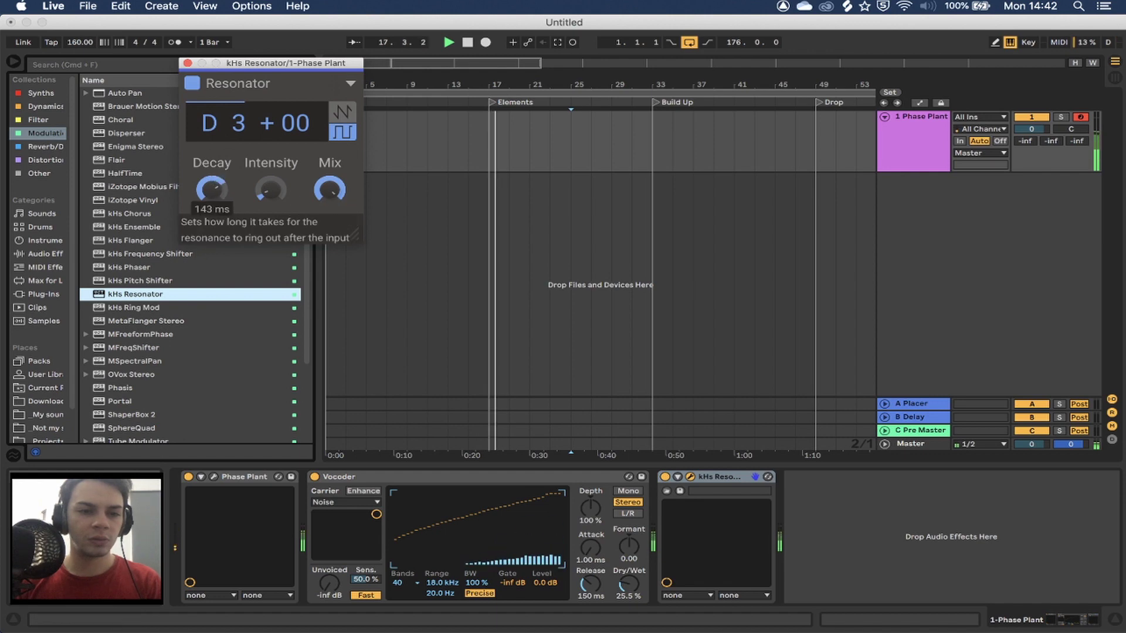
{"action": "left_click", "coordinate": [336, 119]}
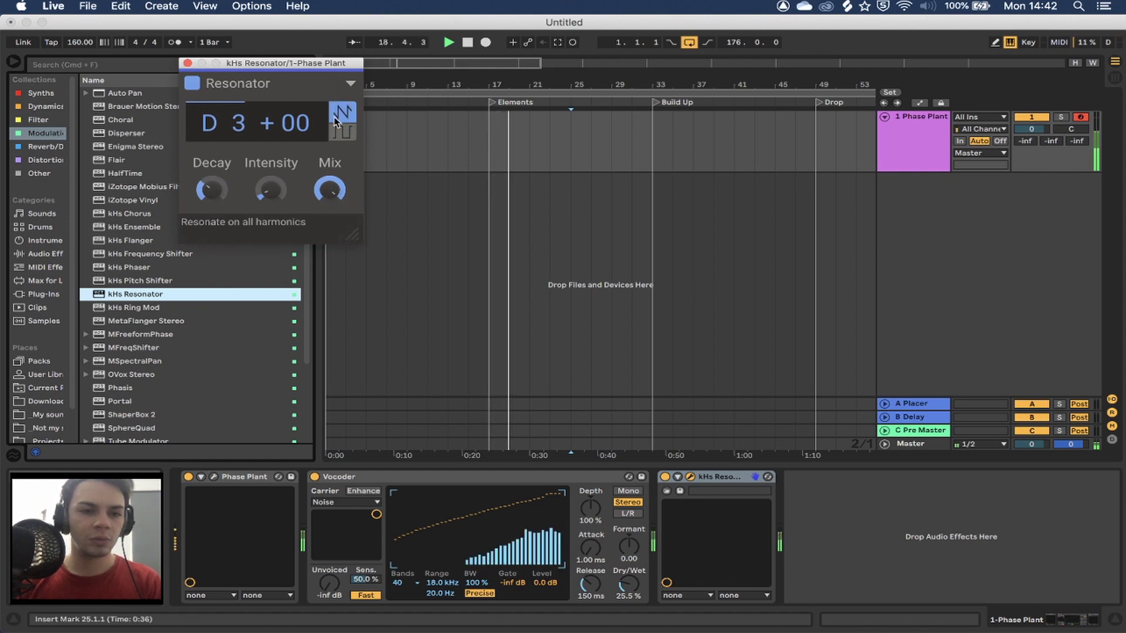
{"action": "left_click_drag", "start_coordinate": [239, 126], "coordinate": [239, 103]}
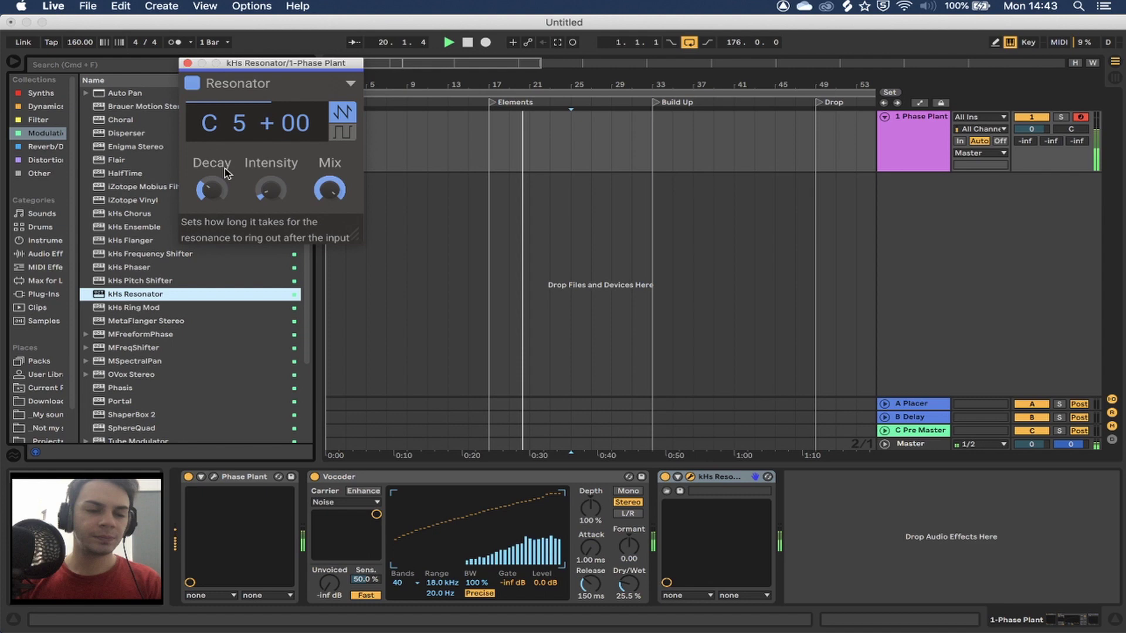
{"action": "left_click_drag", "start_coordinate": [228, 201], "coordinate": [229, 182]}
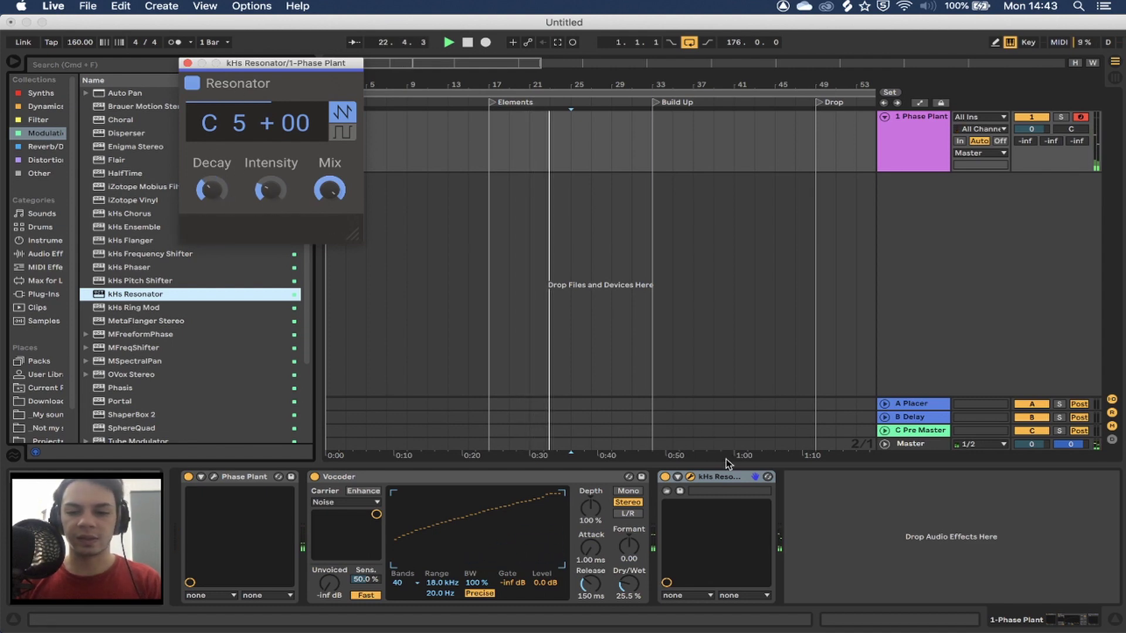
{"action": "key", "text": "Delete"}
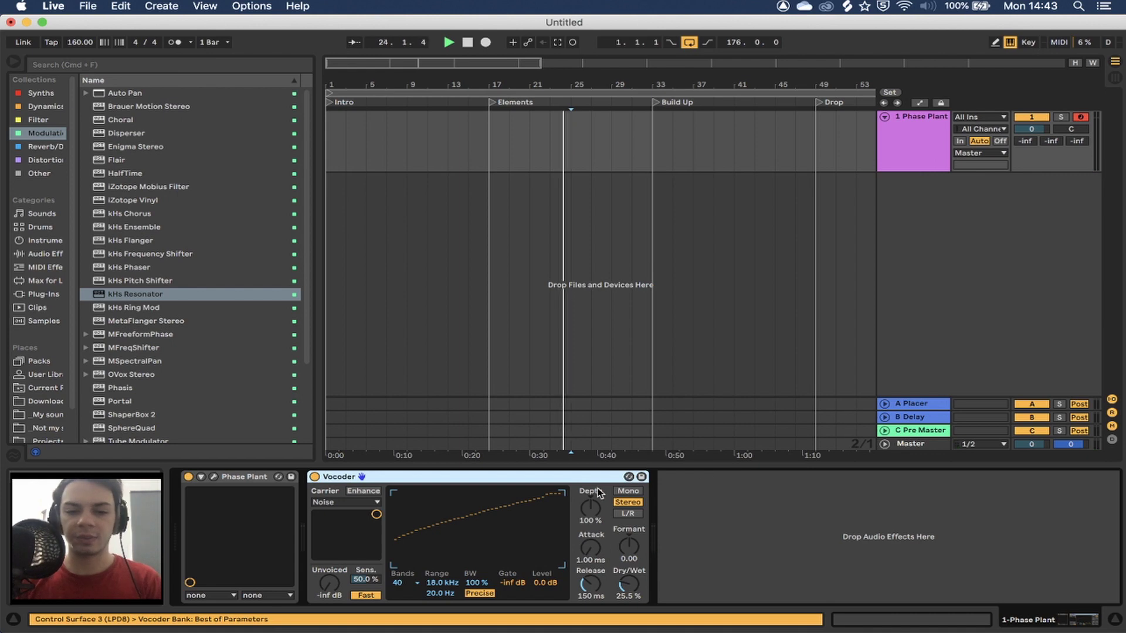
Step: Remove the selected Vocoder, leaving the track with no audio effects
{"action": "key", "text": "Delete"}
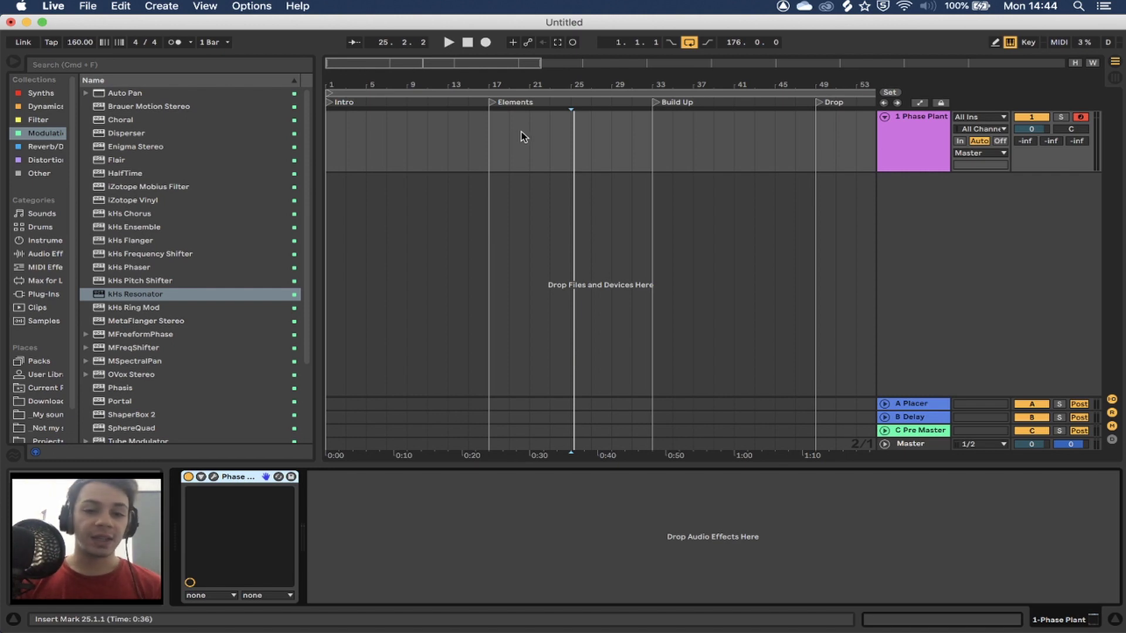
Step: Select bars 17–33 and the start up to bar 49, then set the insert marker at bar 49
{"action": "mouse_move", "coordinate": [491, 138]}
{"action": "left_mouse_down"}
{"action": "mouse_move", "coordinate": [653, 144]}
{"action": "mouse_move", "coordinate": [499, 145]}
{"action": "left_mouse_up"}
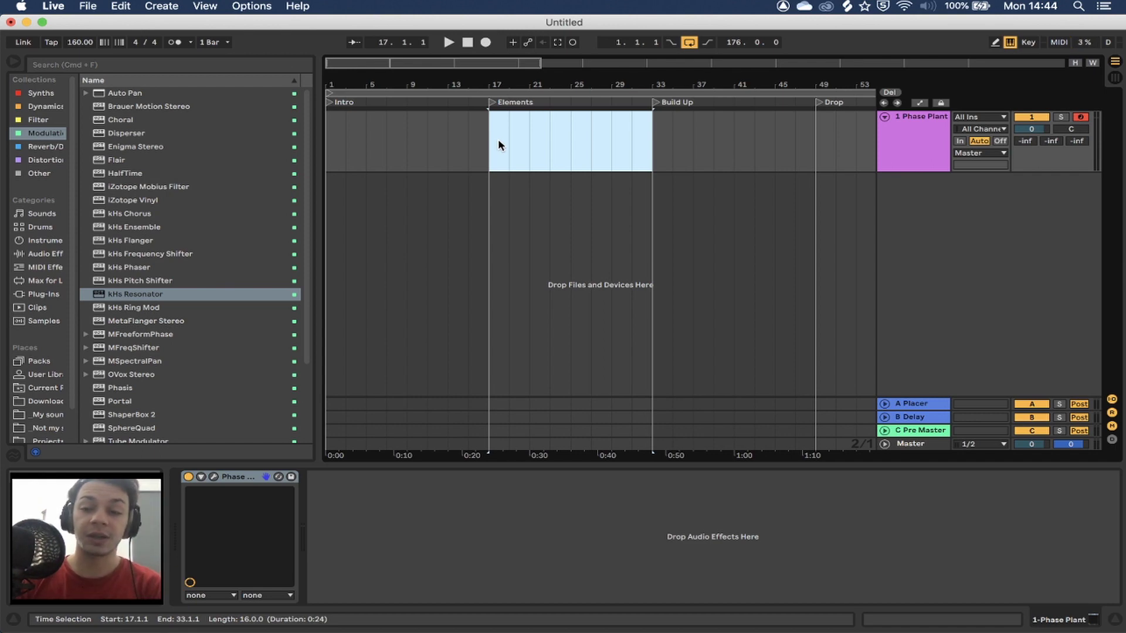
{"action": "left_click_drag", "start_coordinate": [502, 138], "coordinate": [653, 135]}
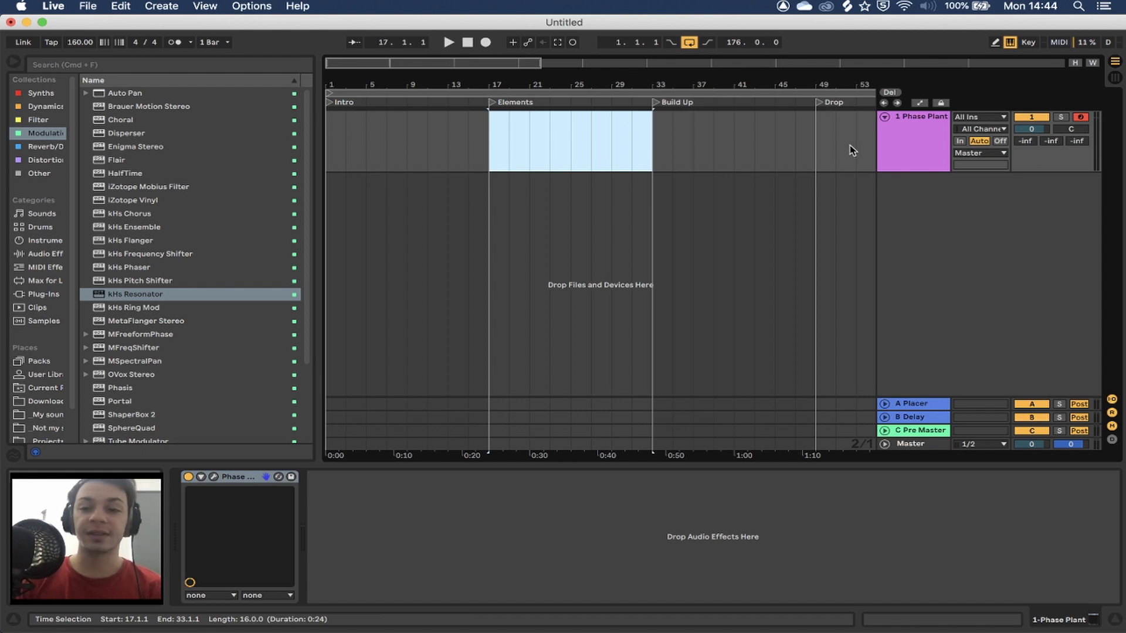
{"action": "left_click_drag", "start_coordinate": [817, 146], "coordinate": [315, 149]}
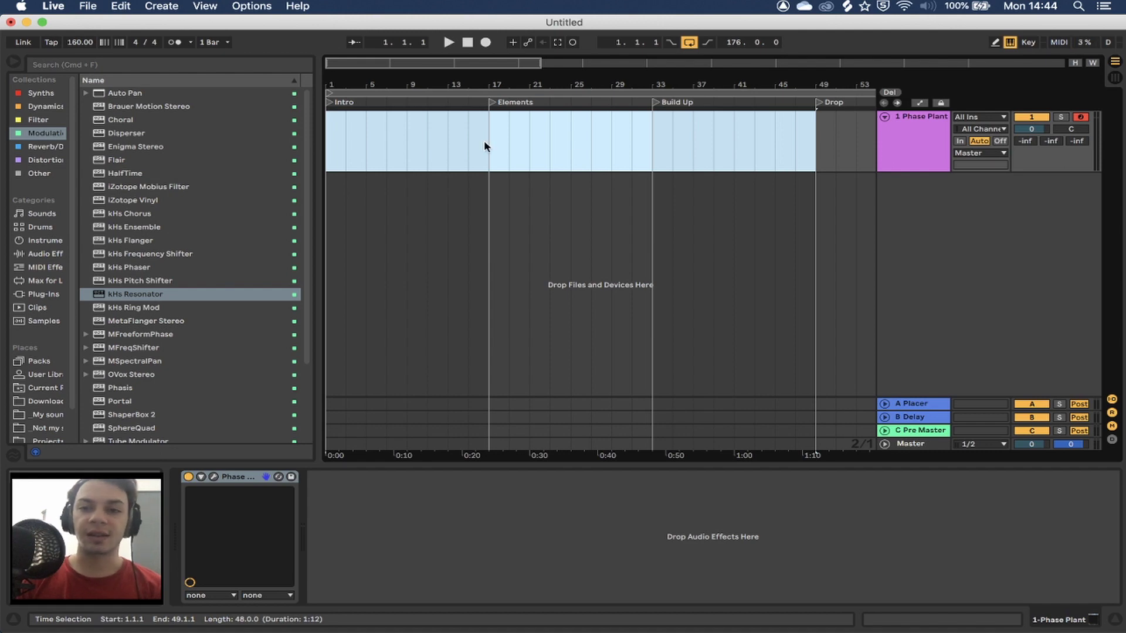
{"action": "left_click", "coordinate": [813, 147]}
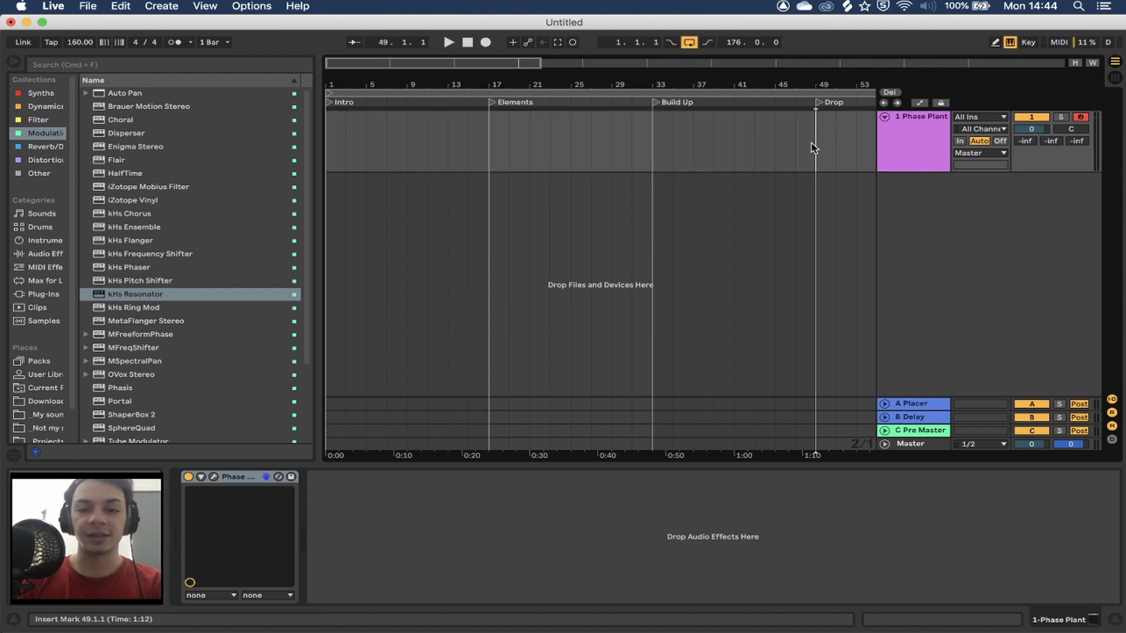